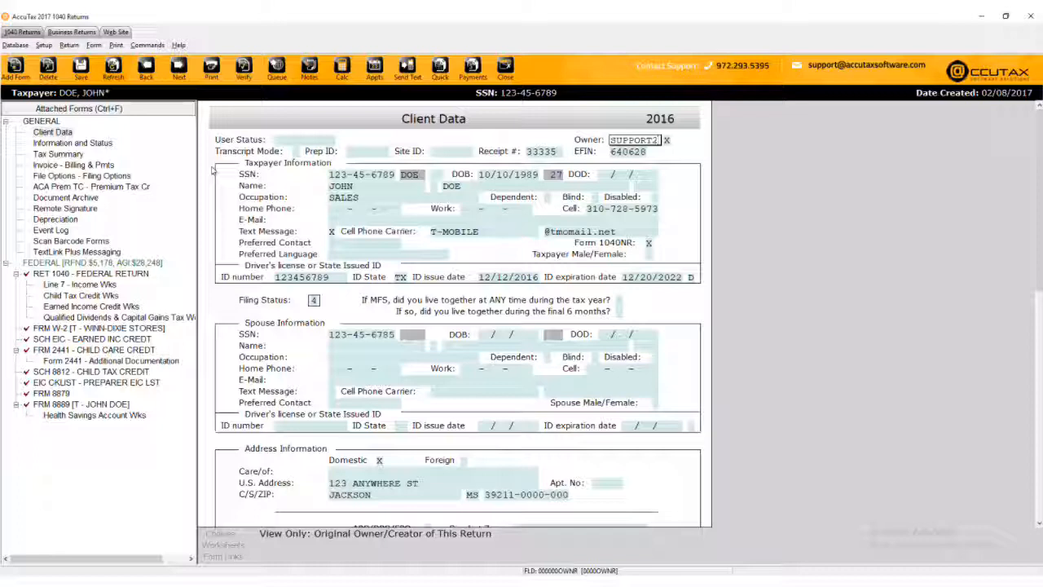
Clear the T-MOBILE cell phone carrier and close the sample return.
click(366, 188)
click(485, 189)
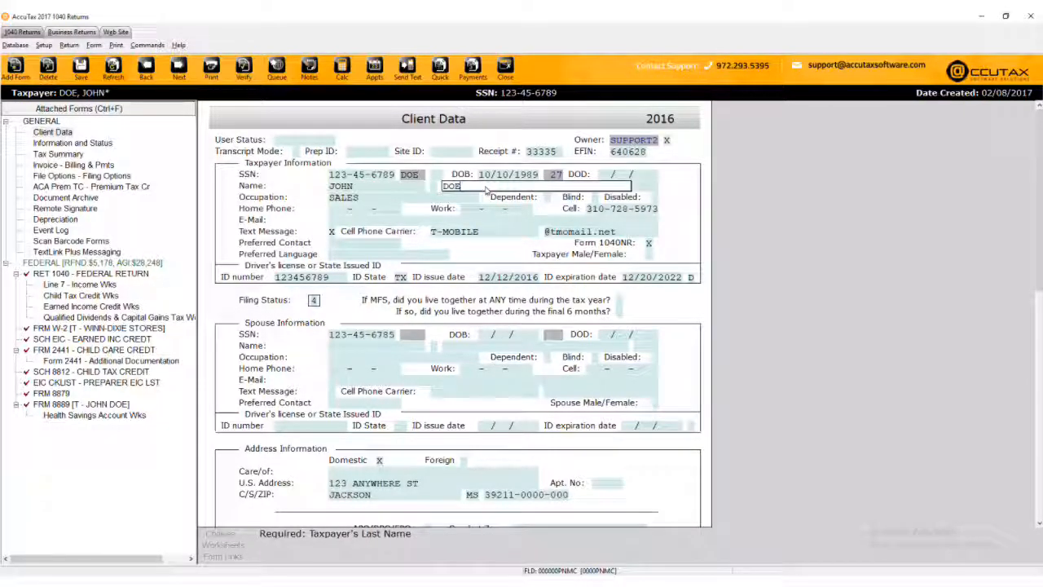
key(Tab)
key(Tab)
key(Tab)
key(Tab)
key(Tab)
key(Tab)
key(Tab)
key(Tab)
key(Tab)
key(Tab)
key(Tab)
key(Tab)
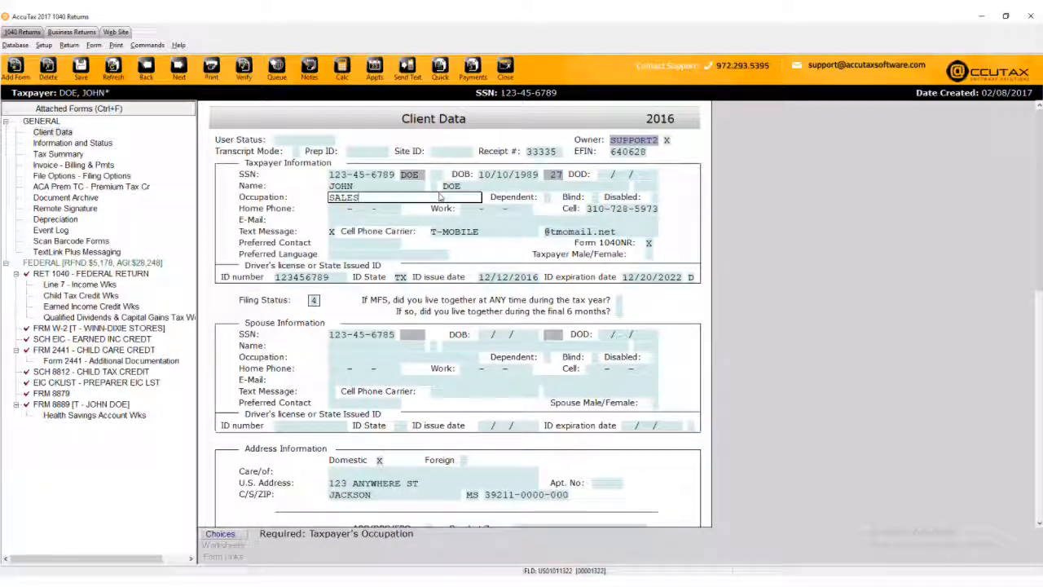
click(479, 231)
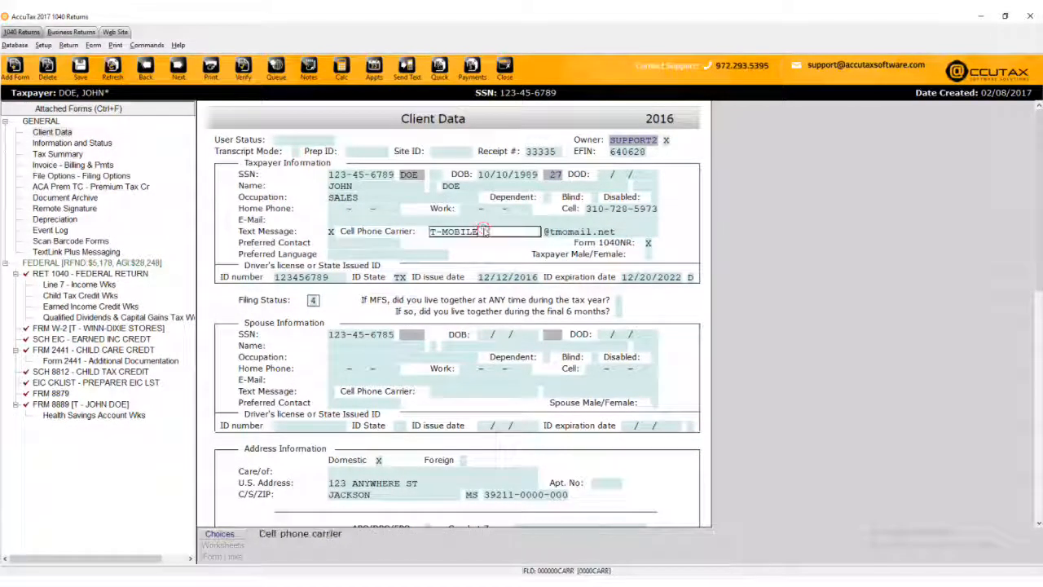
key(BackSpace)
key(BackSpace)
key(BackSpace)
key(BackSpace)
key(BackSpace)
key(BackSpace)
key(BackSpace)
key(BackSpace)
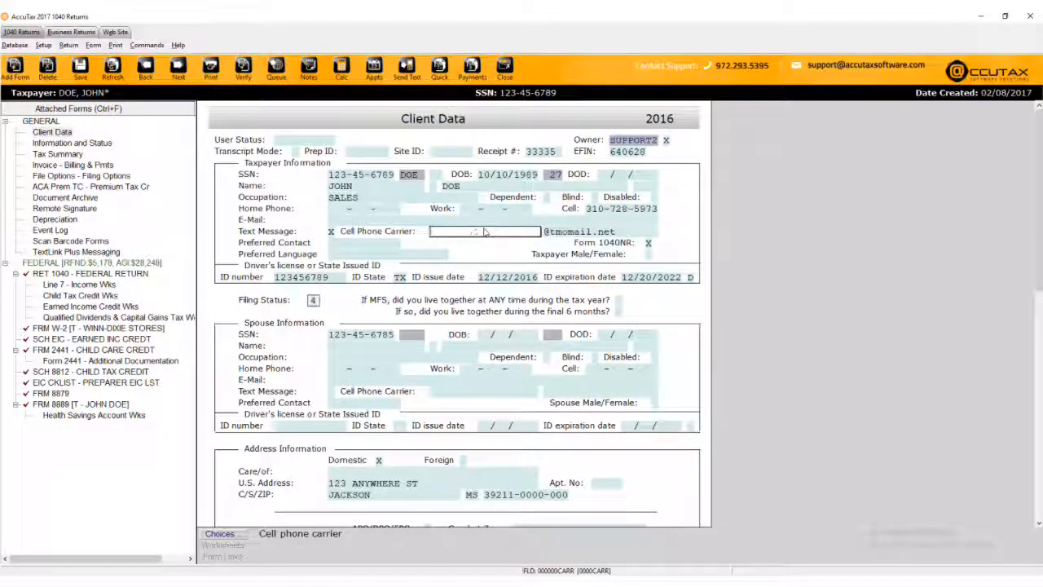
key(Escape)
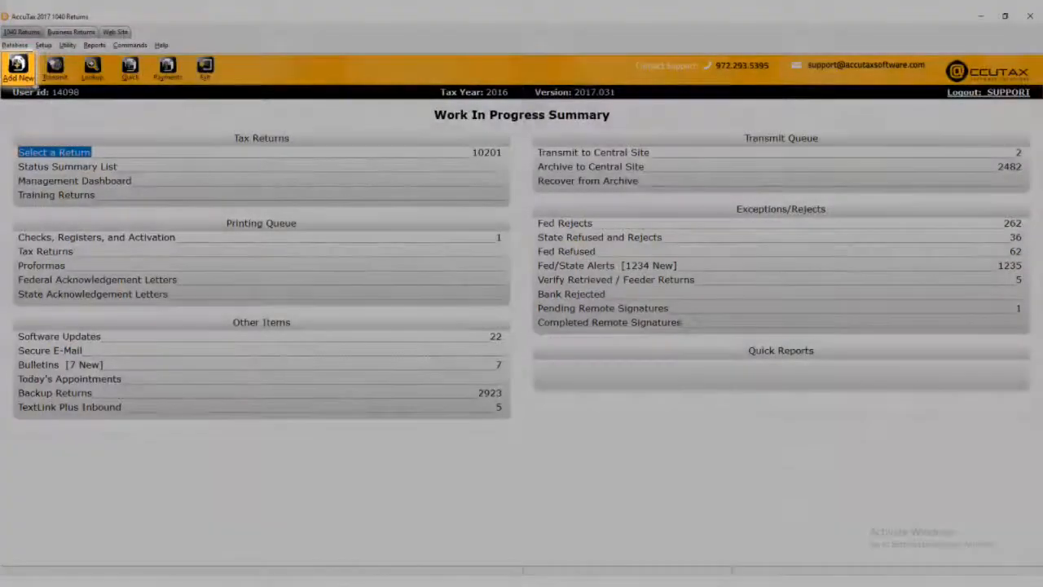
Start a new return with the Add New toolbar button.
click(20, 74)
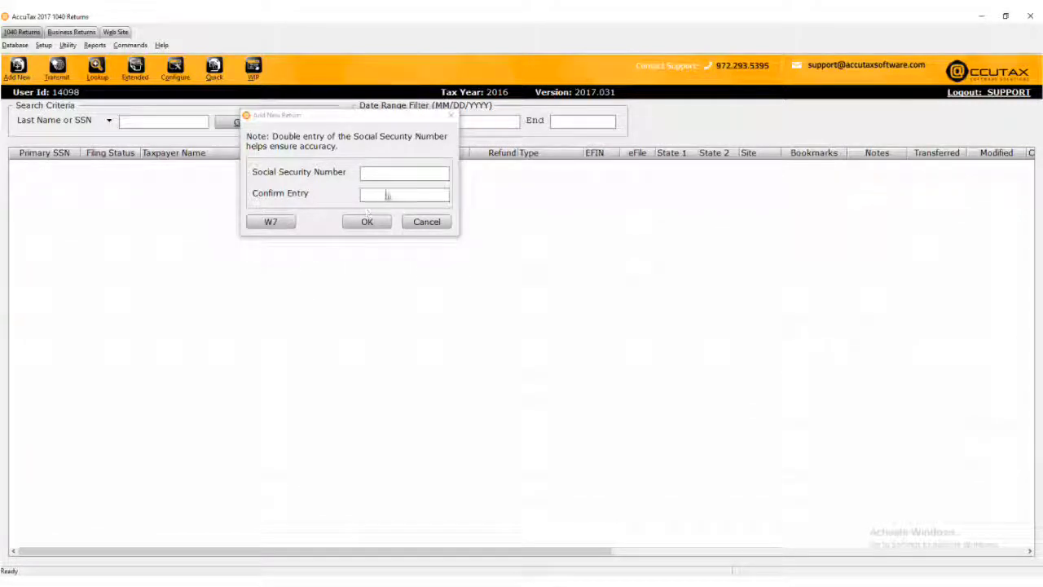
Enter the taxpayer's SSN in both the entry and confirmation fields to create the return.
click(402, 175)
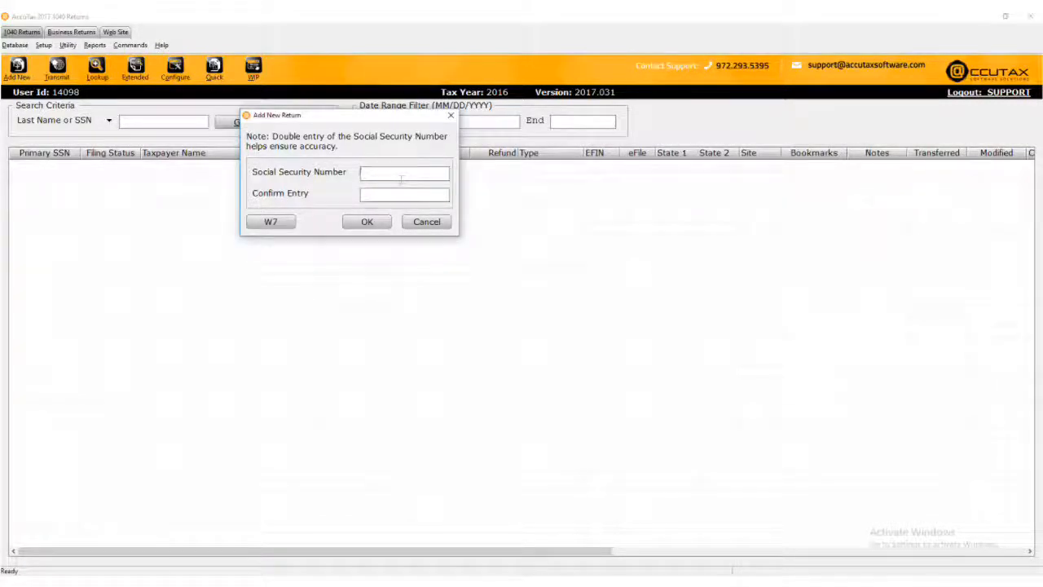
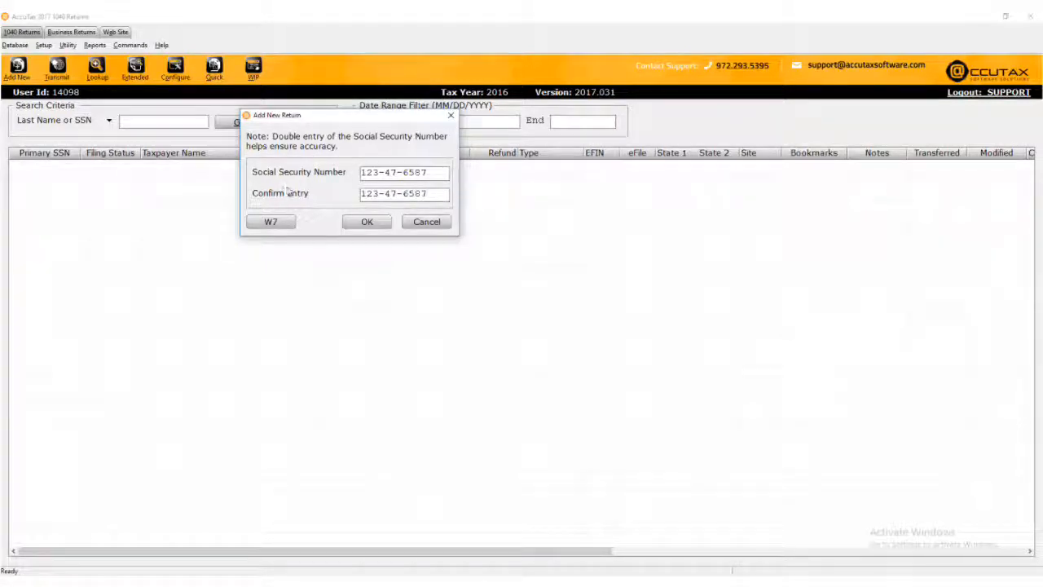
click(381, 226)
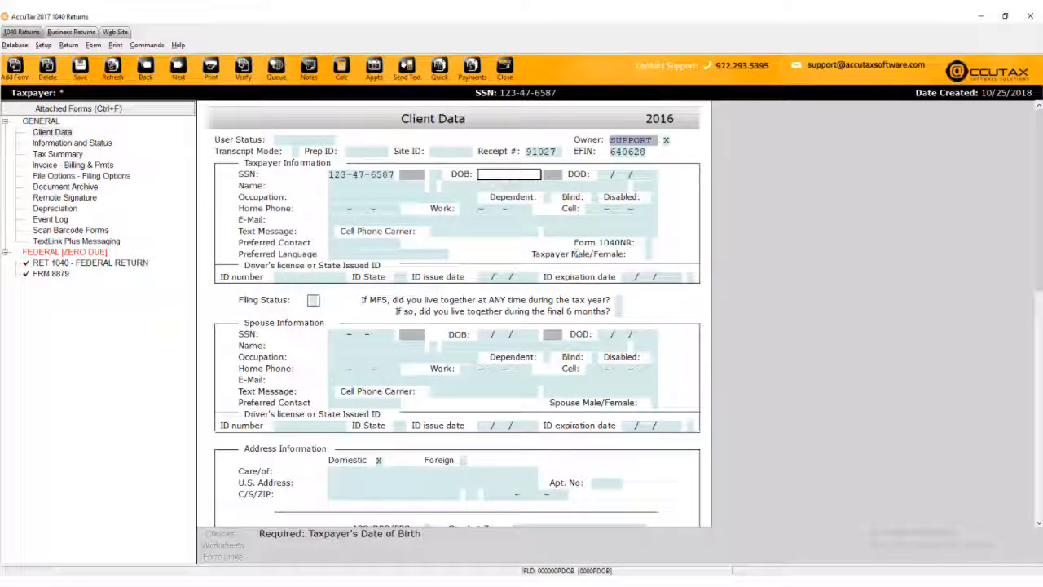
Enter the taxpayer's birth date and MANAGER as occupation, checking the Occupations list.
text(07/23/1986)
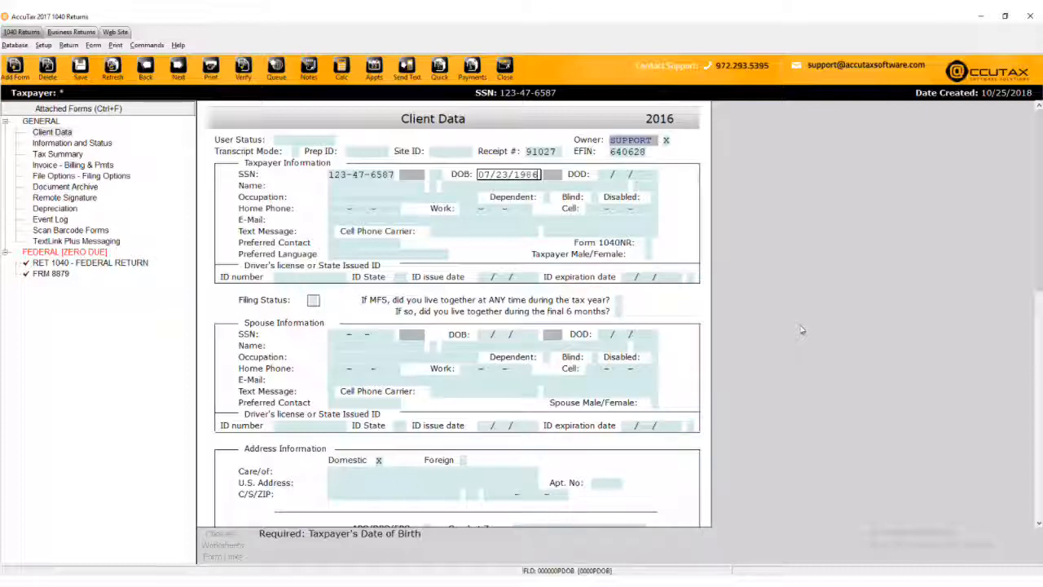
key(Tab)
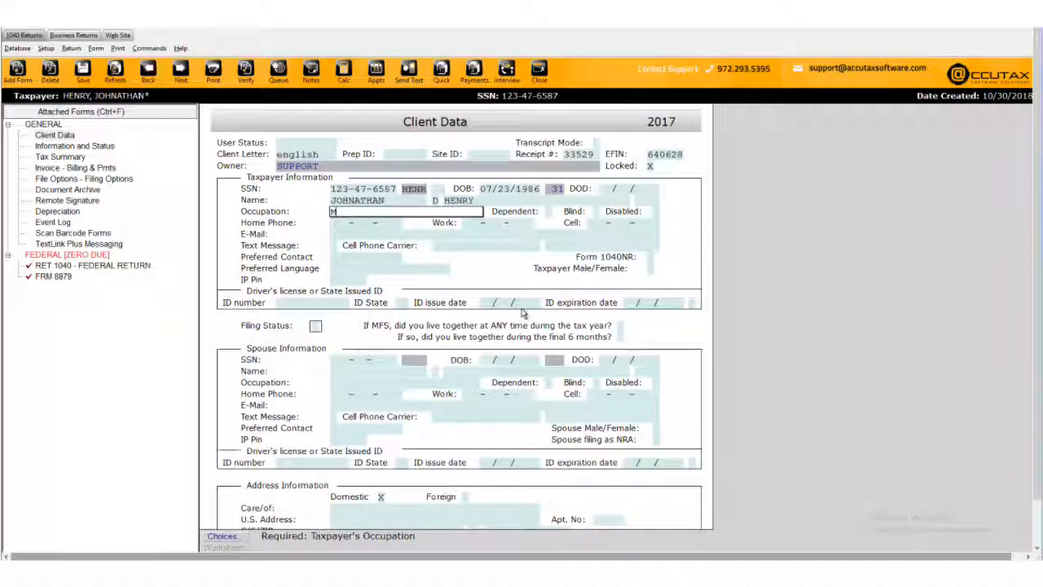
text(MANAGER)
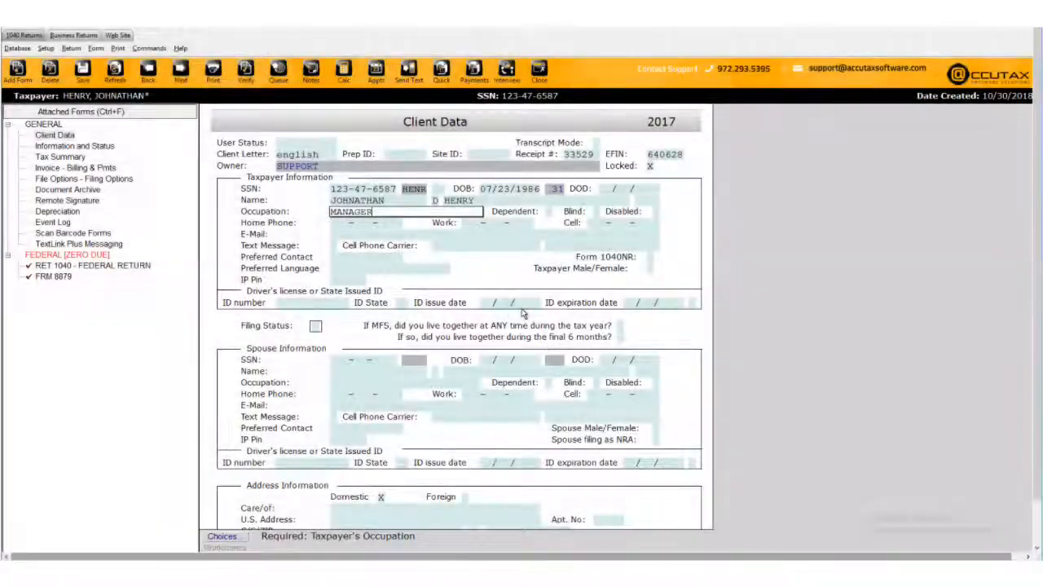
click(222, 536)
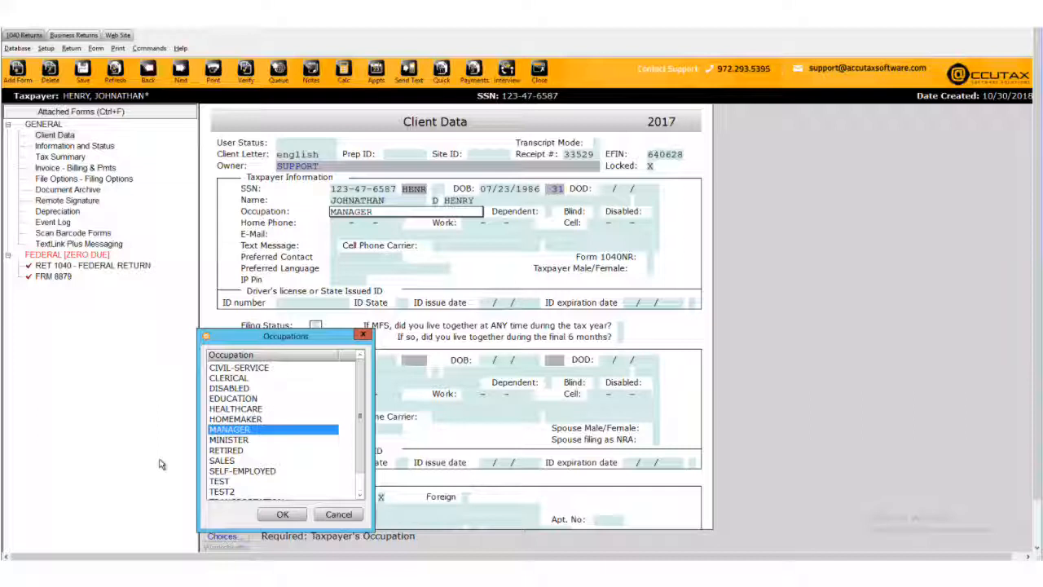
Accept MANAGER from the Occupations list and mark the taxpayer Blind and Disabled with X.
click(264, 515)
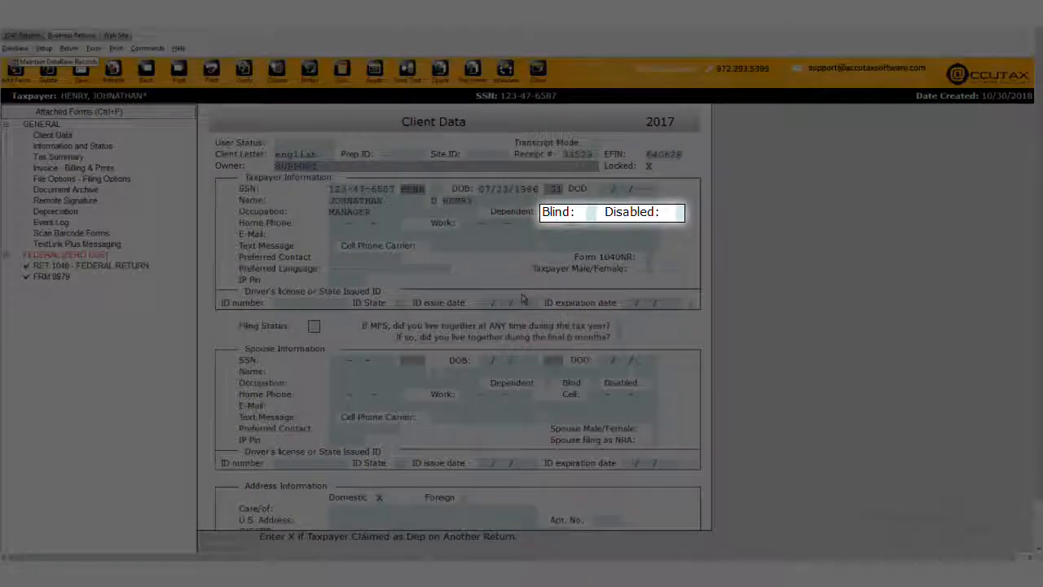
text(X)
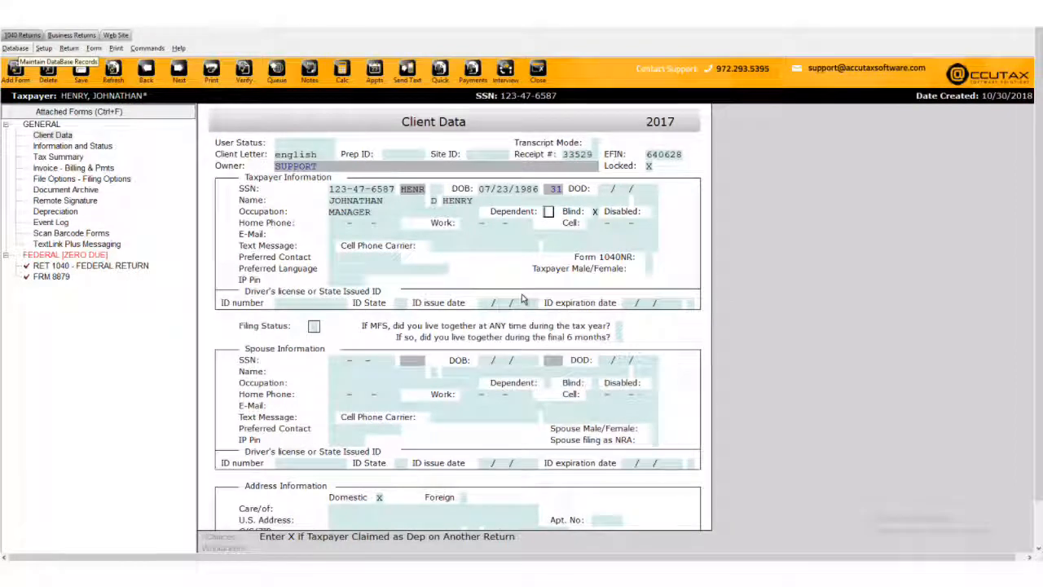
key(Tab)
text(X)
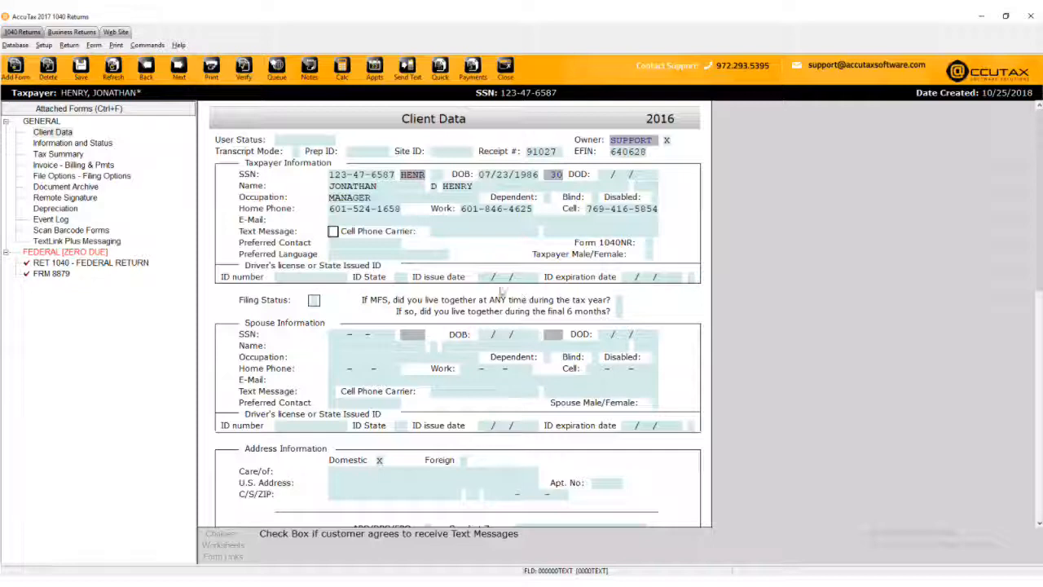
Opt the taxpayer into text messages and choose AT&T as the cell phone carrier.
click(333, 232)
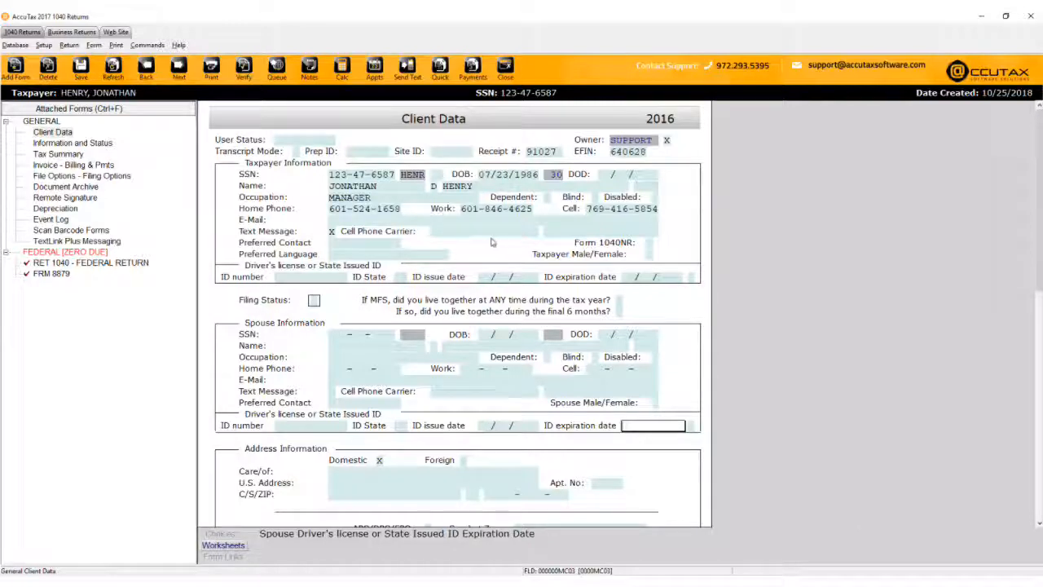
click(507, 235)
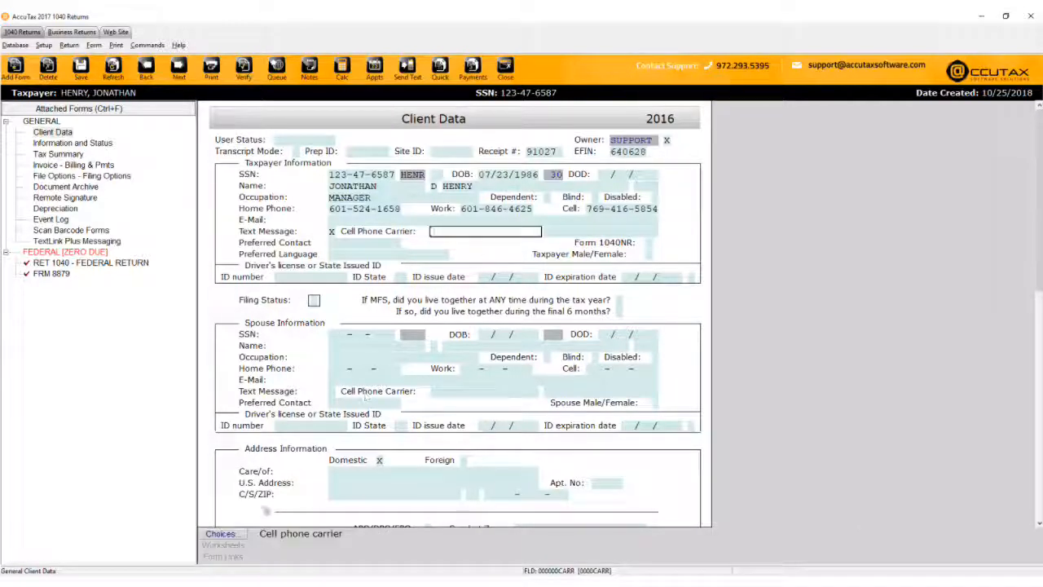
click(238, 536)
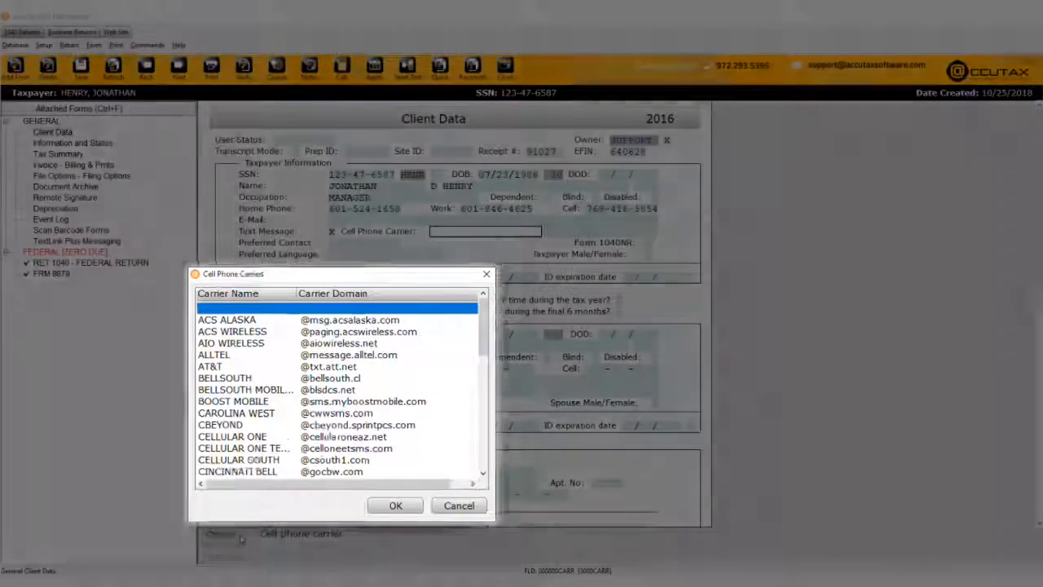
click(265, 389)
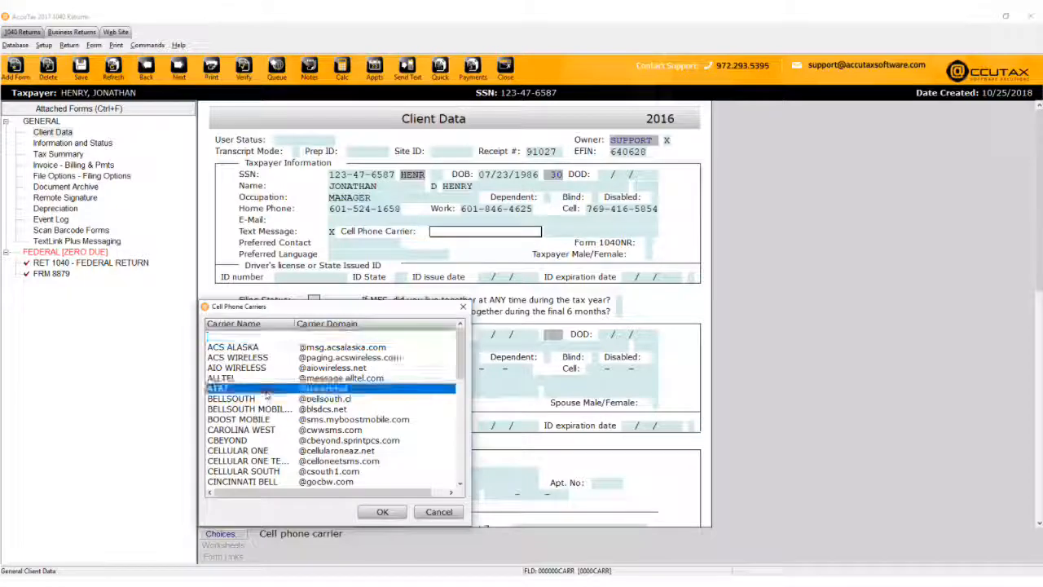
click(377, 512)
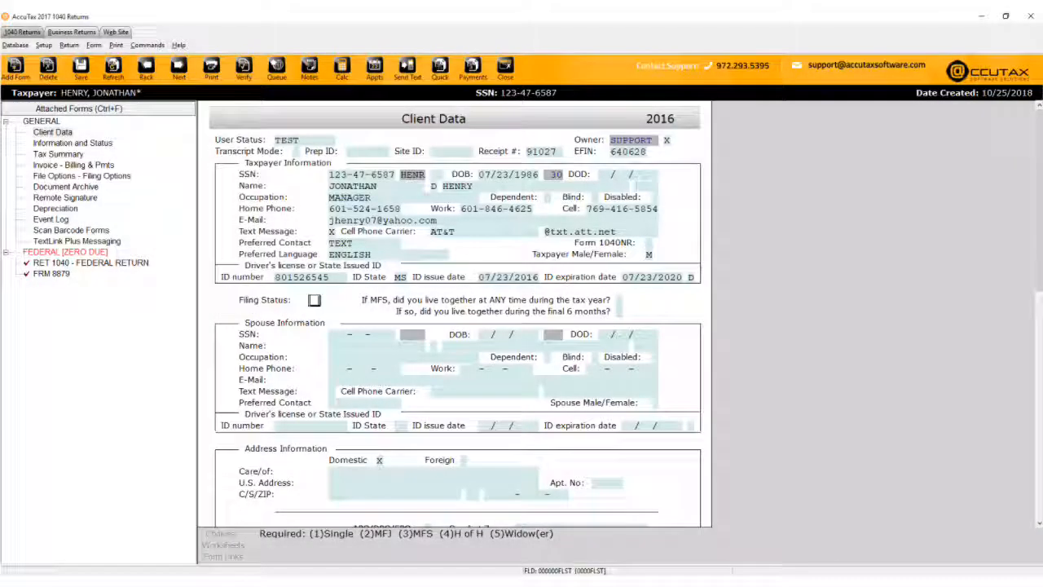
Make an entry in the Filing Status field, where 1 - Single is shown.
text(1)
text(2)
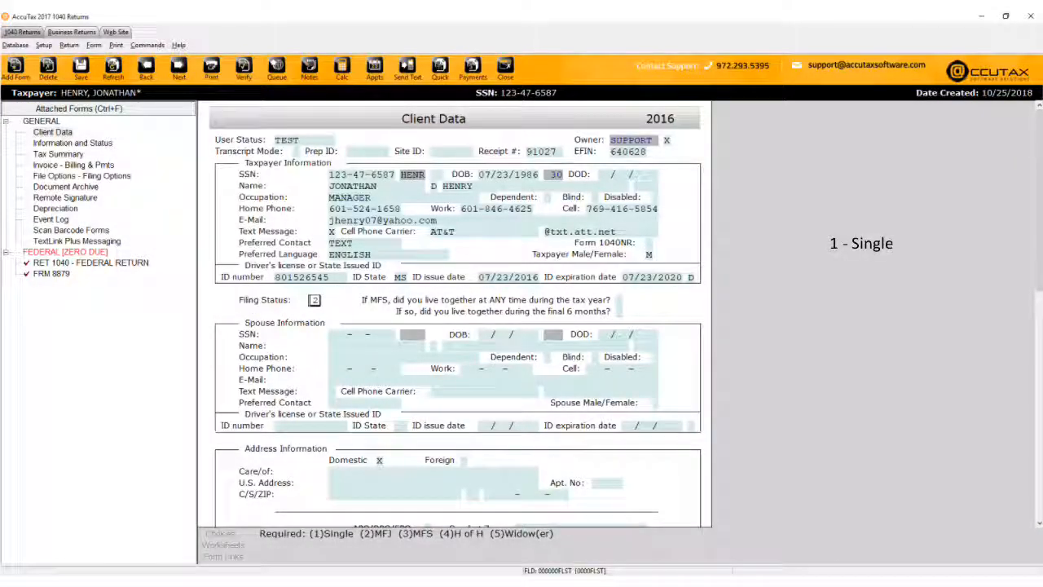
text(3)
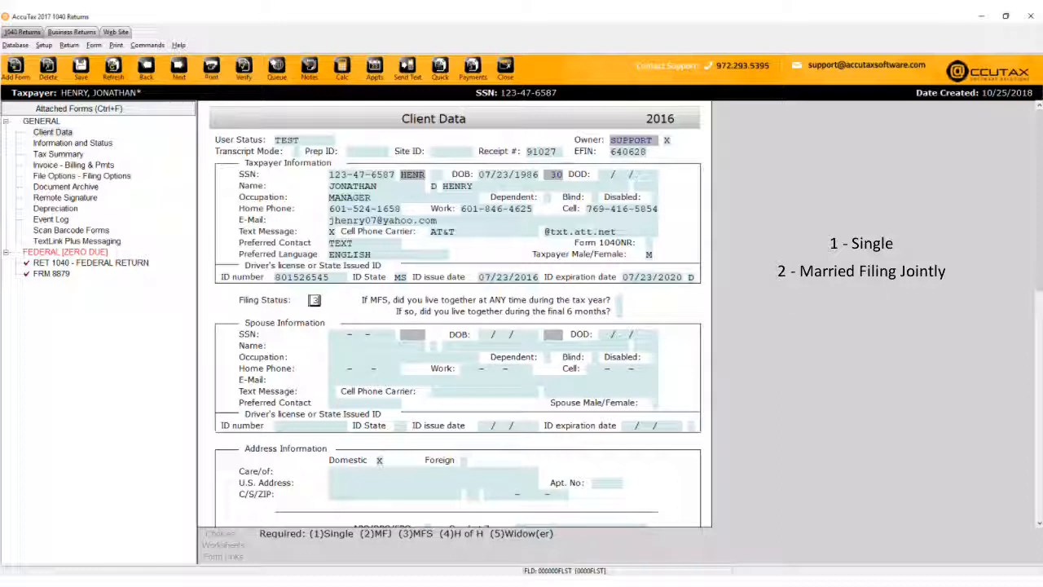
text(4)
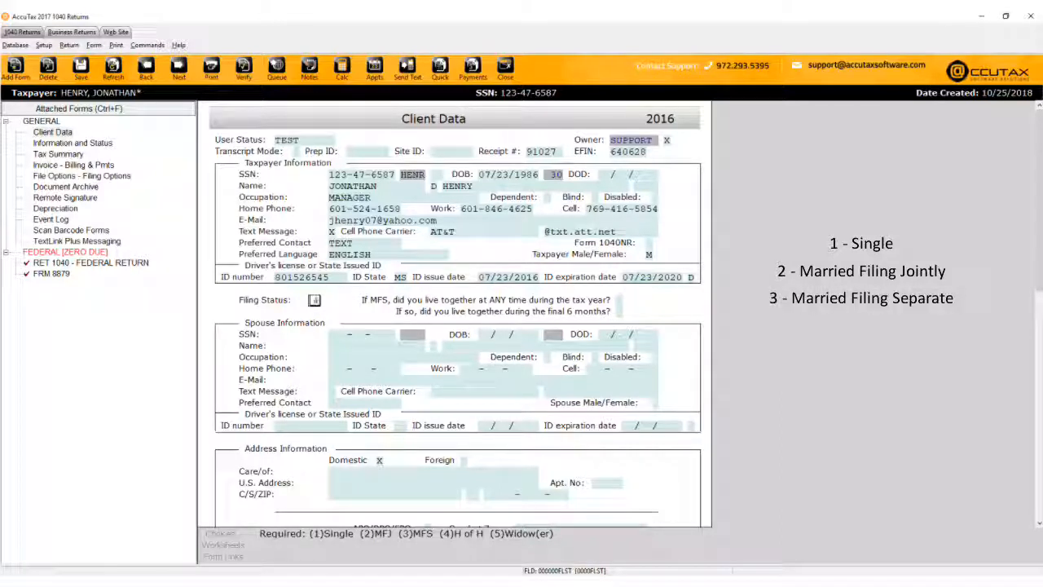
text(5)
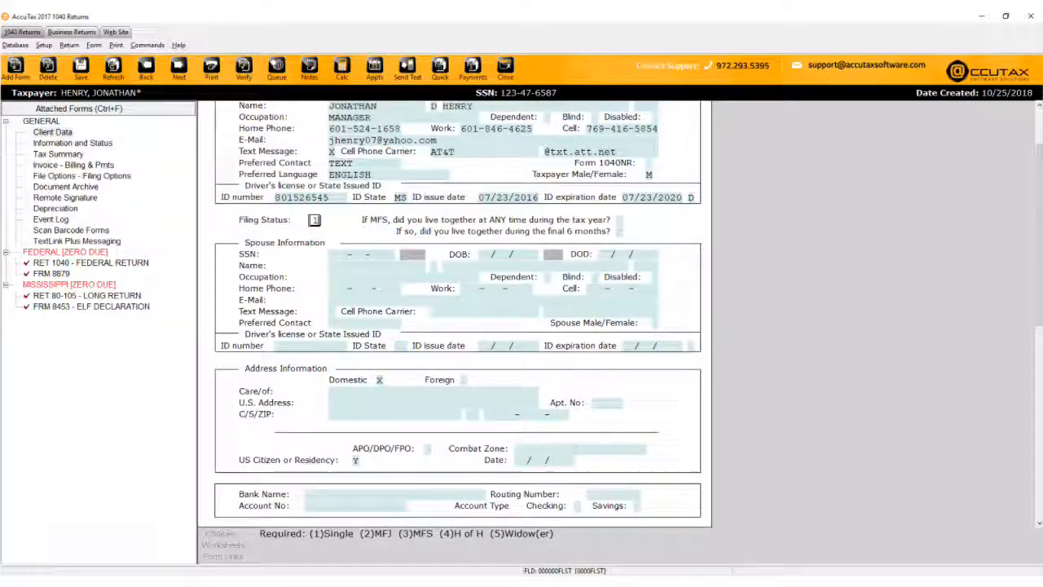
Enter the taxpayer's street address and ZIP code, skipping the apartment number.
click(434, 403)
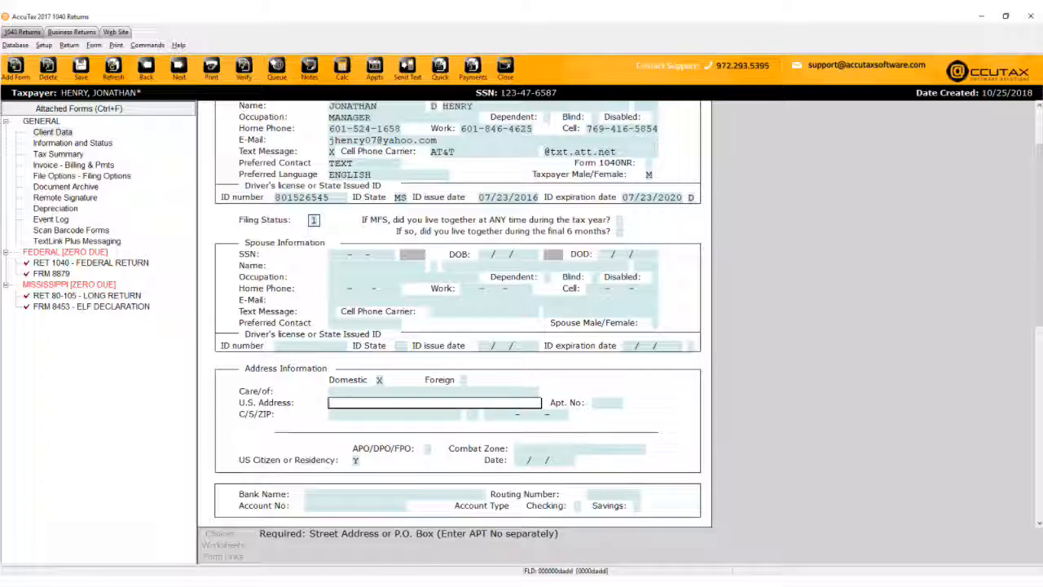
text(123 ANYWHERE STRE)
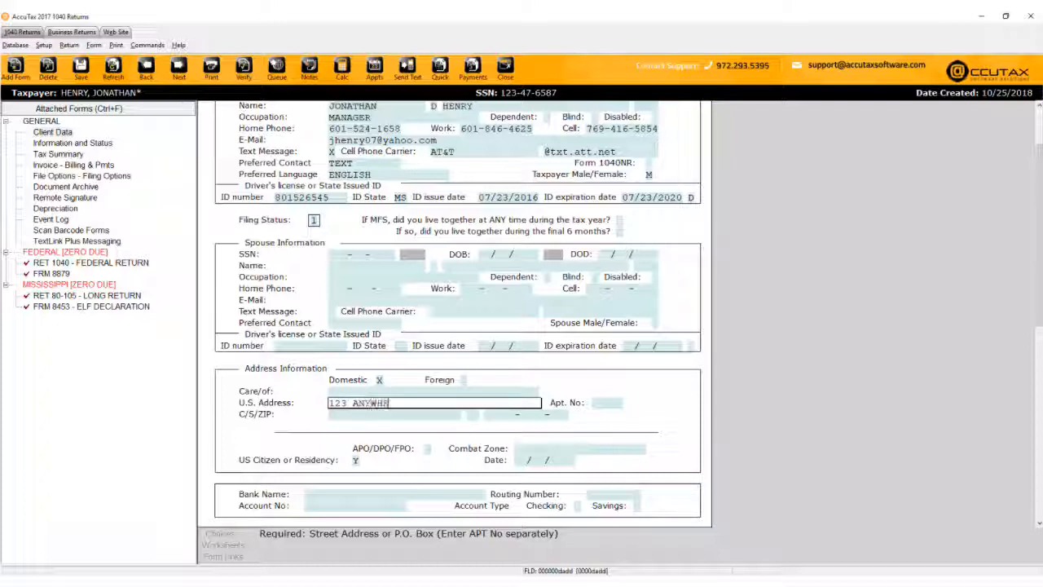
text(ET)
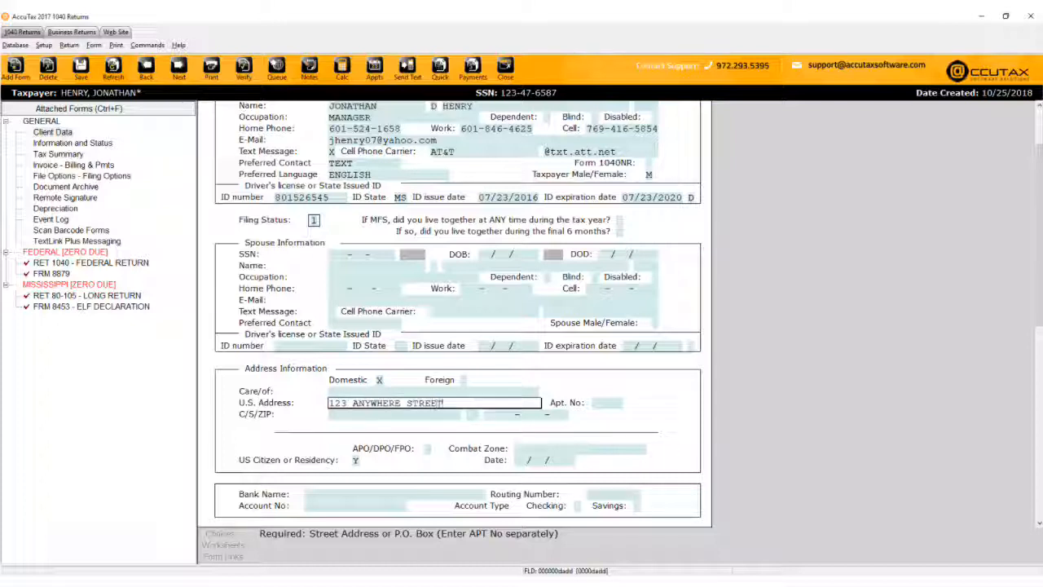
key(Tab)
key(Tab)
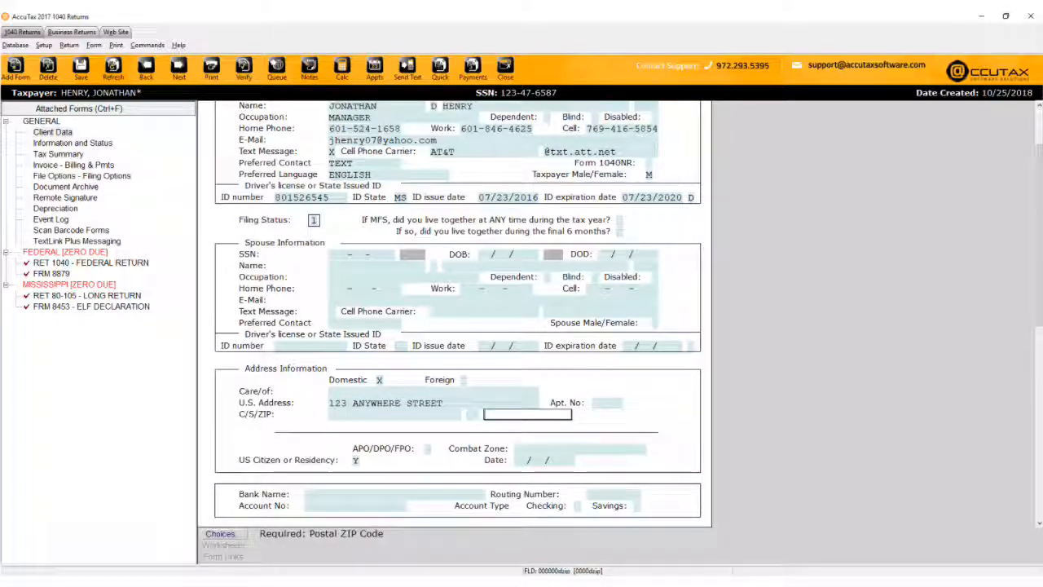
text(39047-0000-000)
key(Tab)
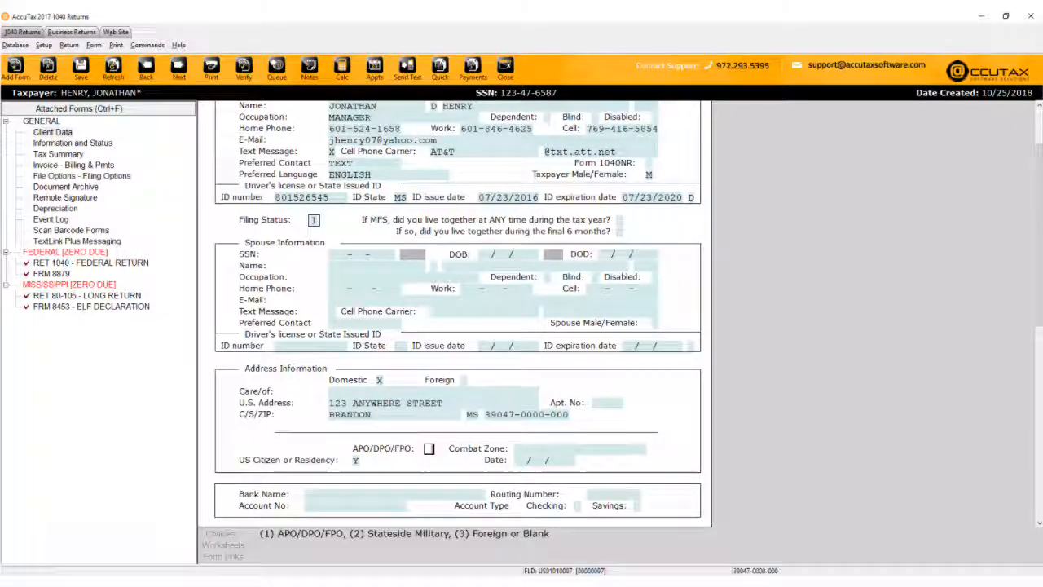
key(Tab)
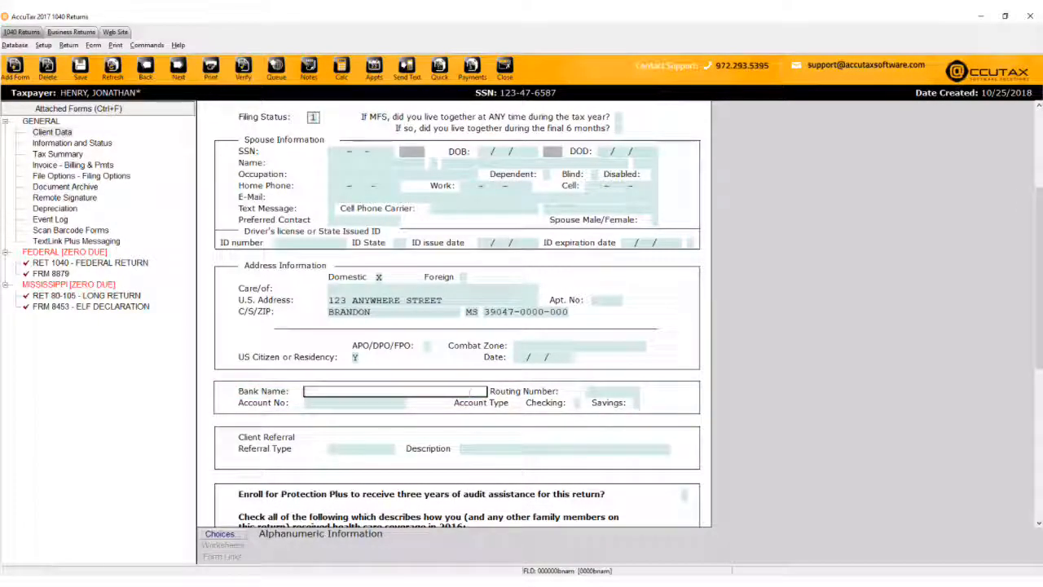
Choose BANK OF THE WEST from the bank list for direct deposit.
click(233, 535)
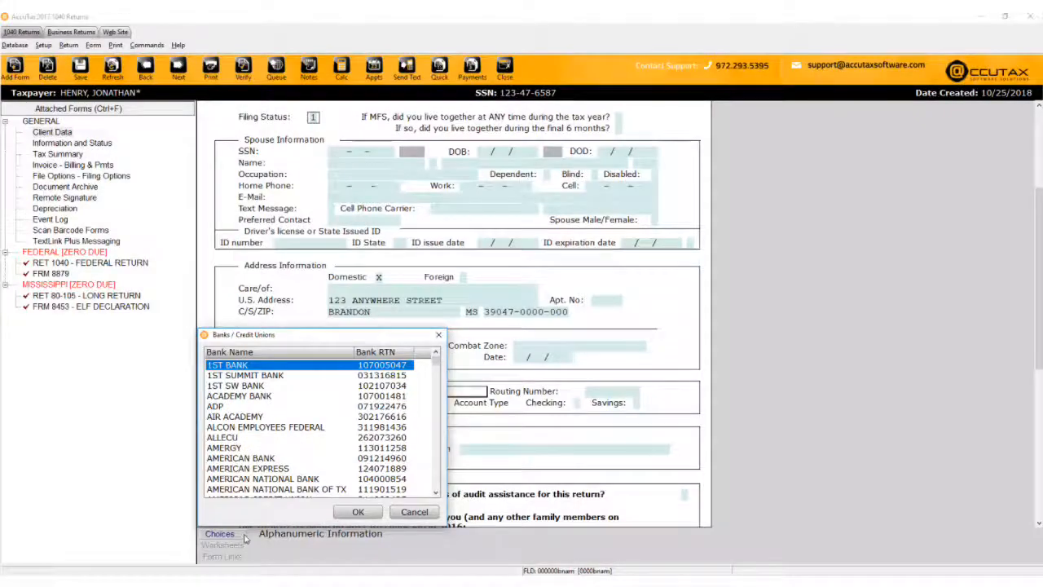
key(b)
scroll(245, 537, down, 1)
scroll(277, 440, down, 7)
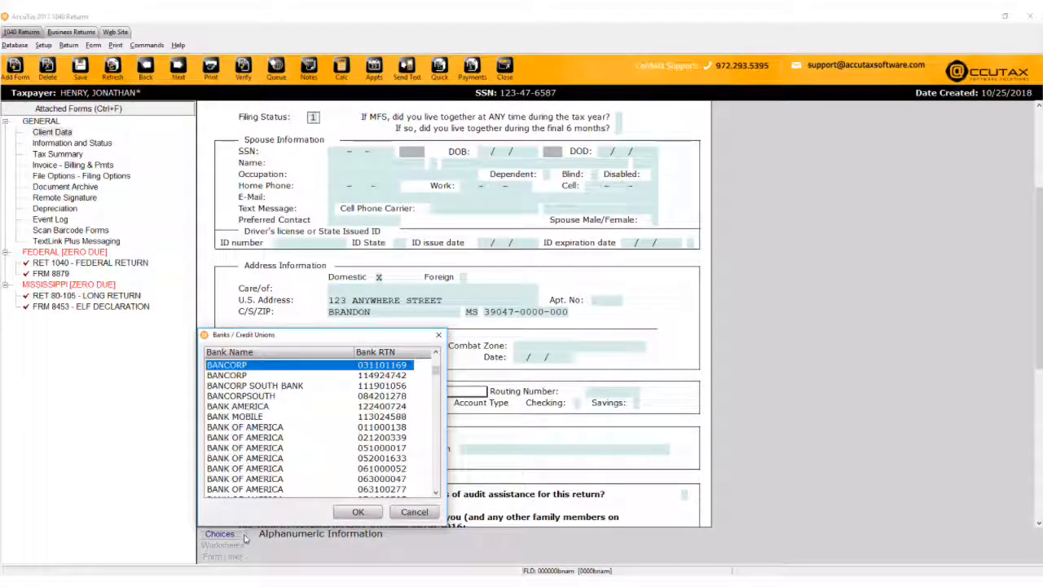
double_click(280, 427)
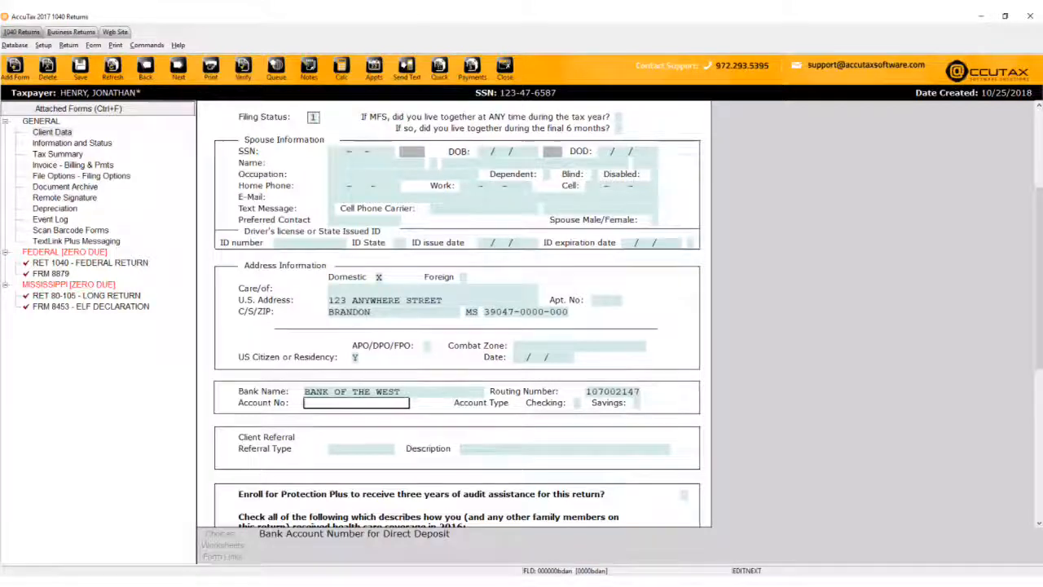
Enter and confirm the bank account number, and mark the account as Checking.
text(123456789)
key(Return)
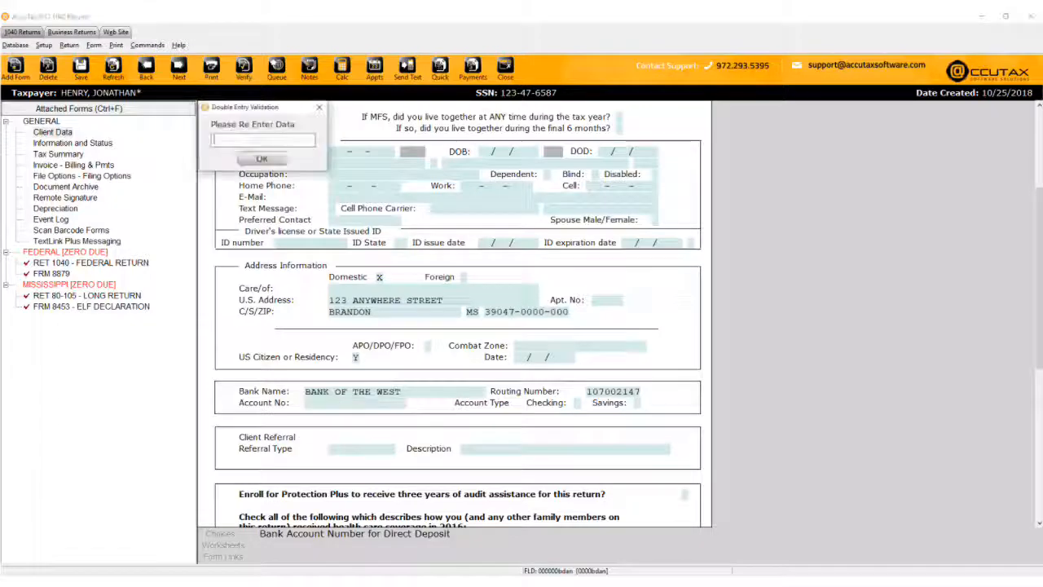
text(123456)
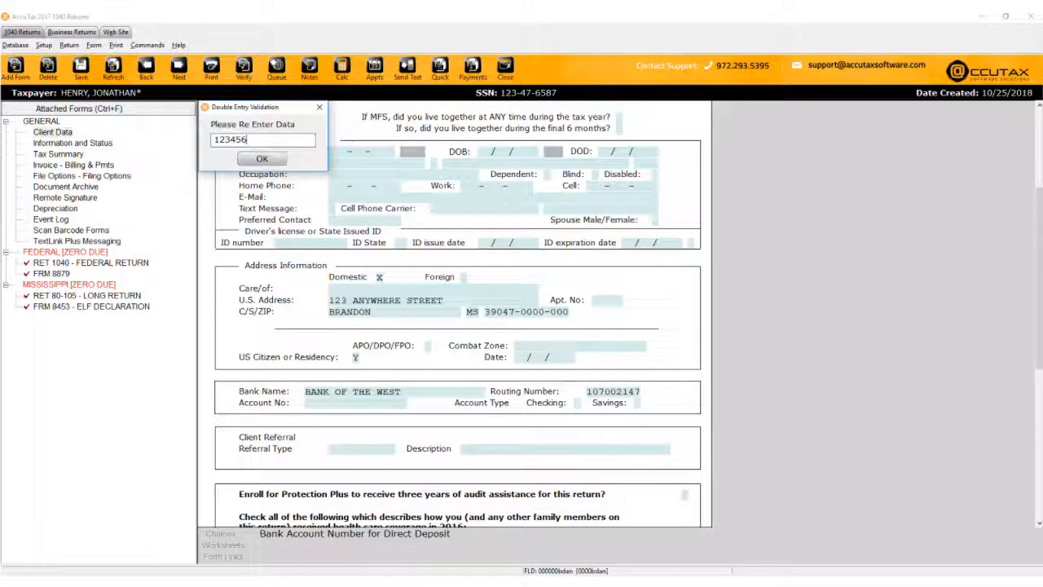
key(Return)
text(x)
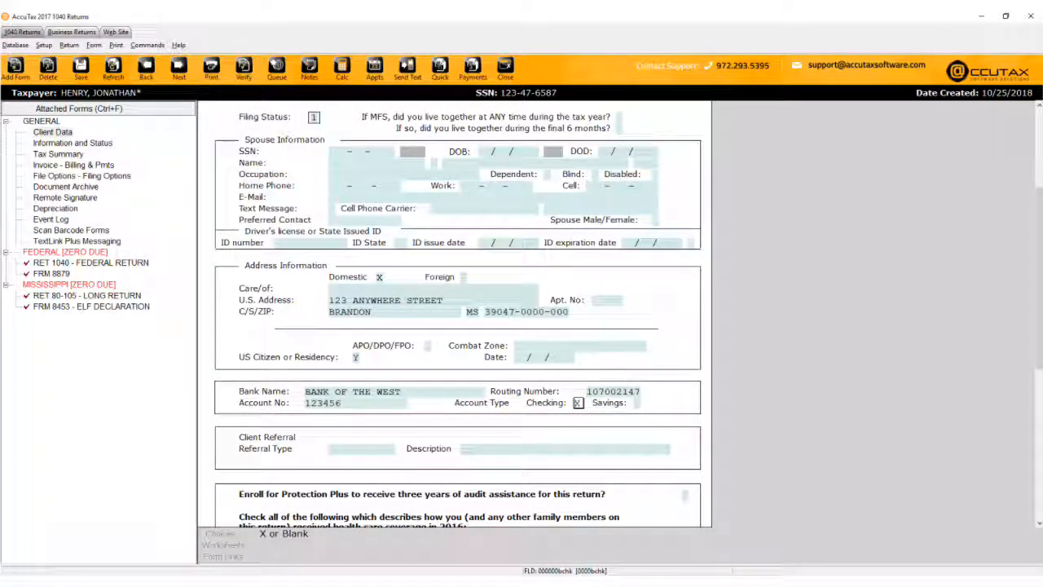
key(Return)
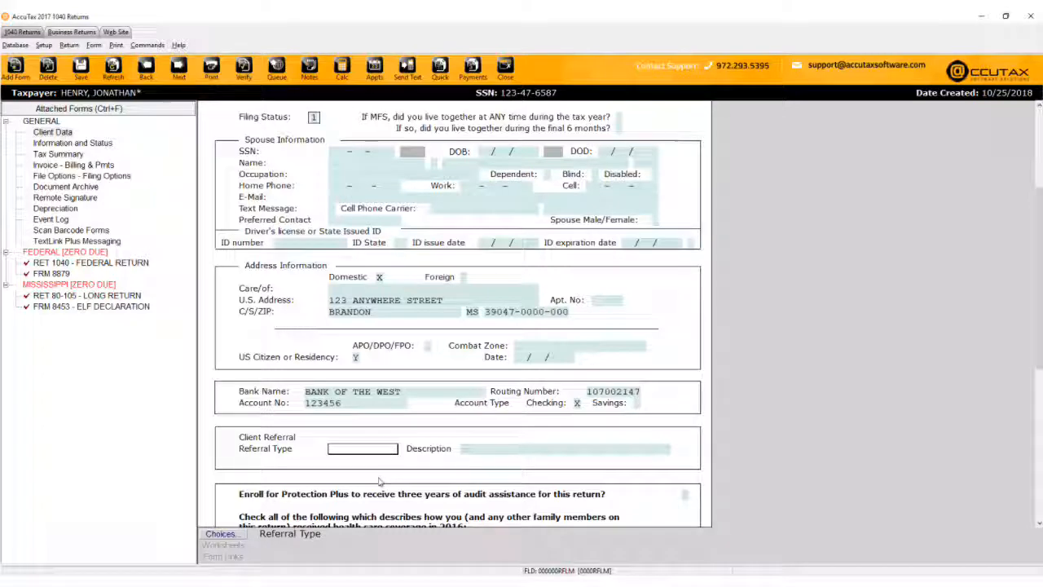
Set the referral type to GOOGLE.
click(239, 536)
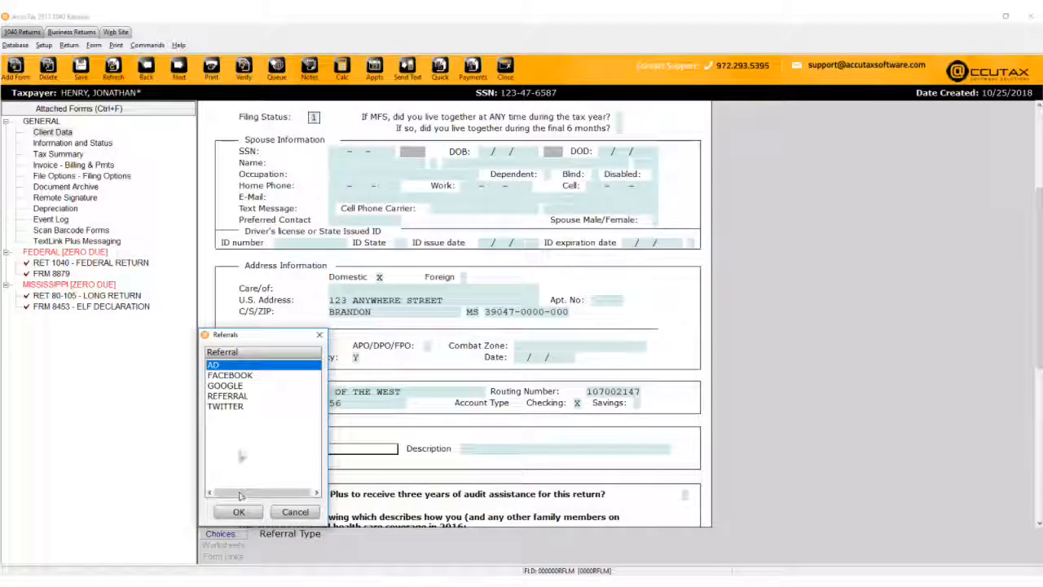
click(238, 385)
click(239, 512)
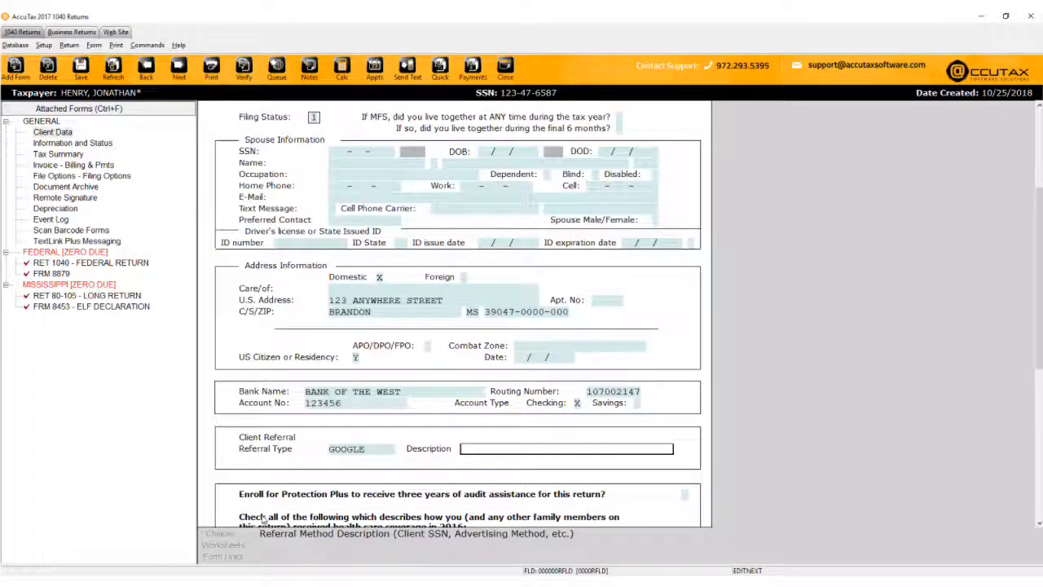
Decline Protection Plus with N and mark full-year health coverage in box A with X.
text(N)
key(Return)
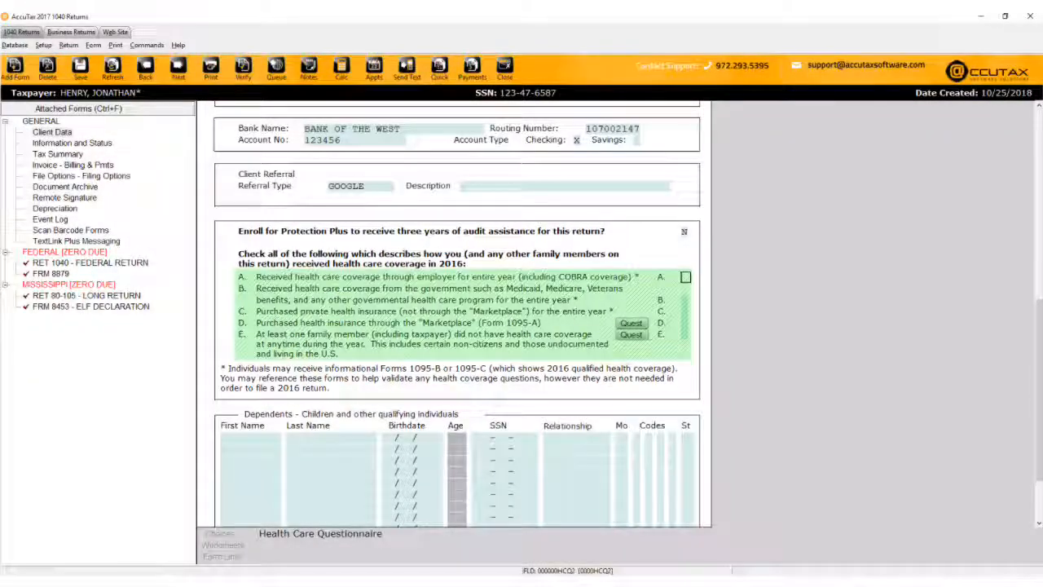
text(X)
key(Return)
key(Return)
key(Return)
key(Return)
key(Return)
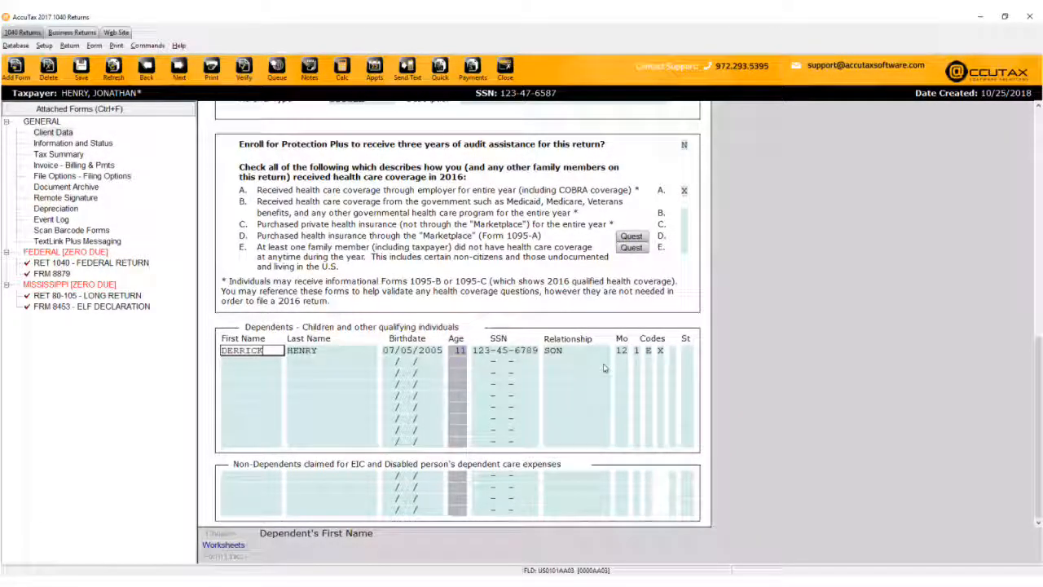
key(Tab)
key(Tab)
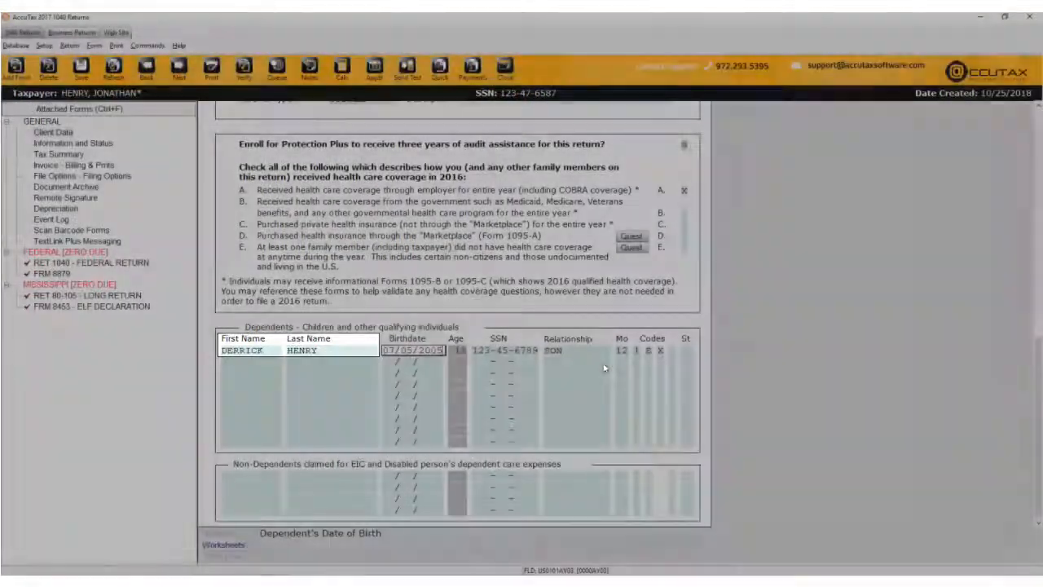
key(Tab)
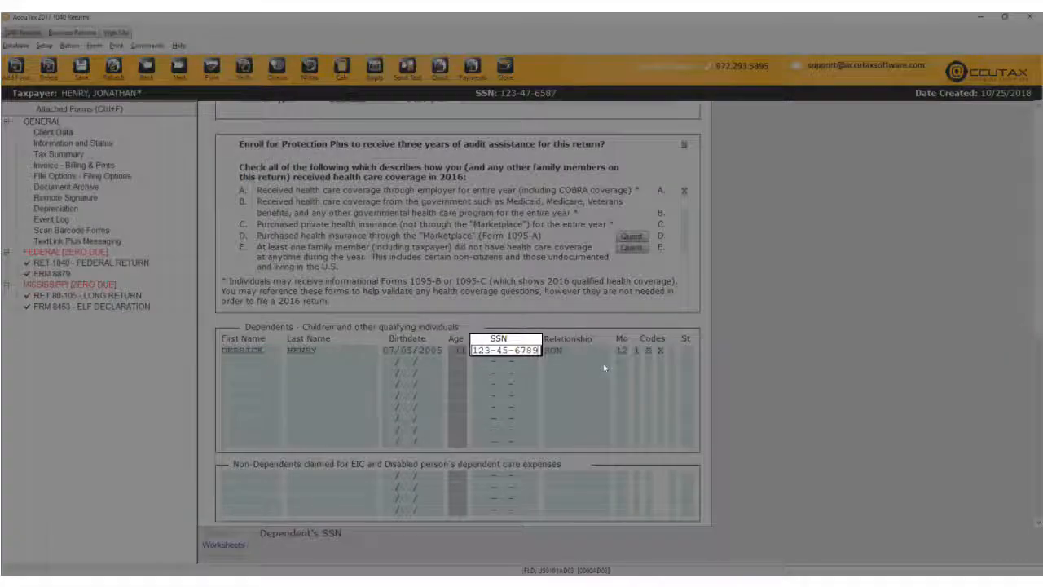
key(Tab)
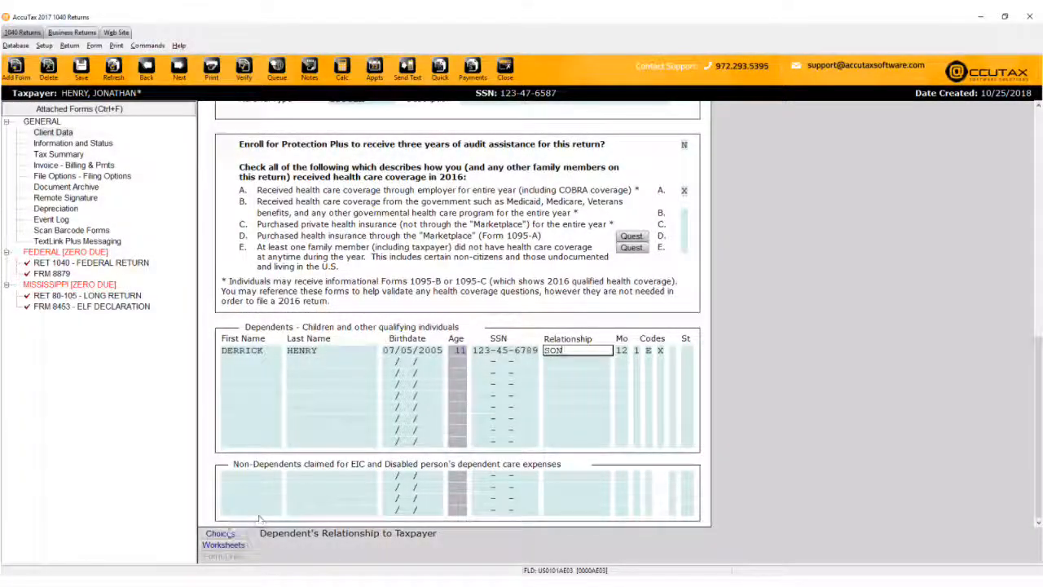
click(220, 534)
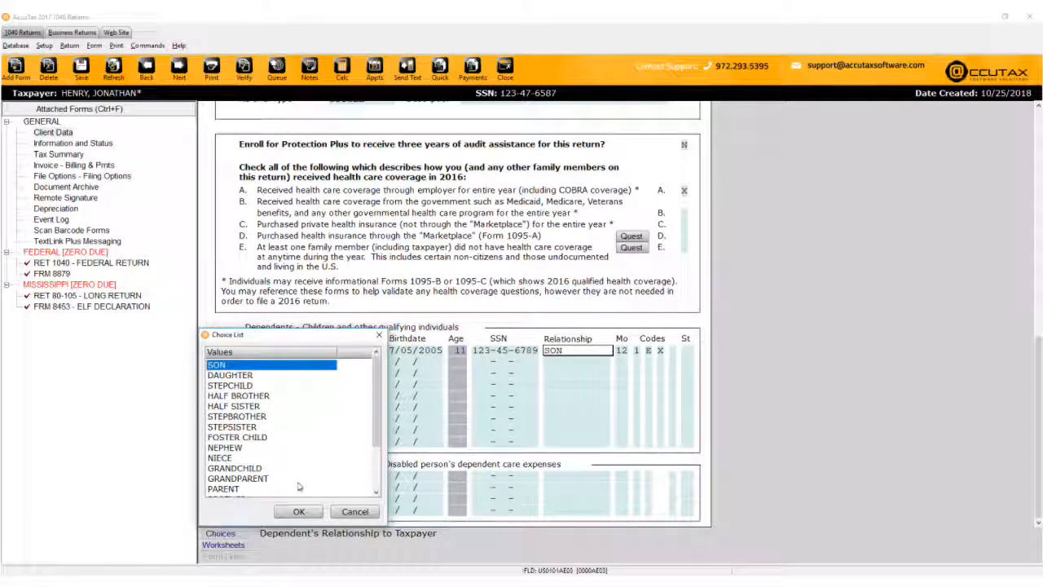
click(299, 511)
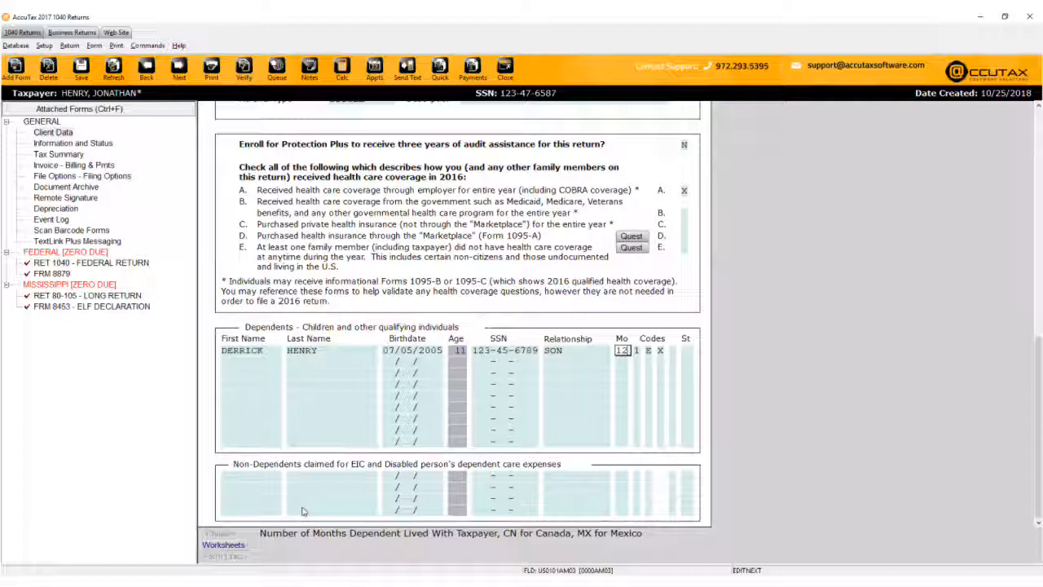
Set the son's first dependent code to 1, lived with the taxpayer.
key(Tab)
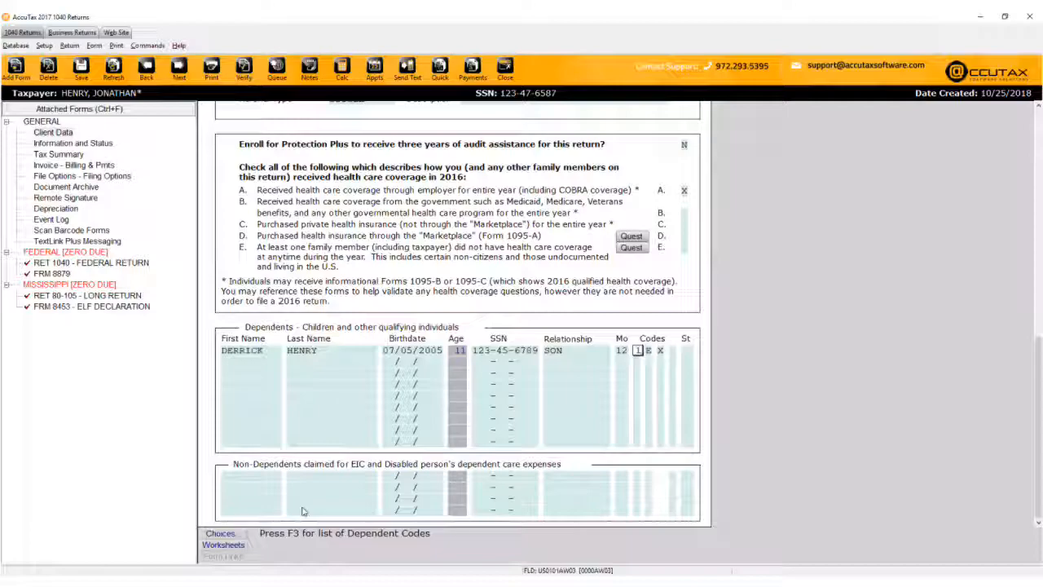
key(F3)
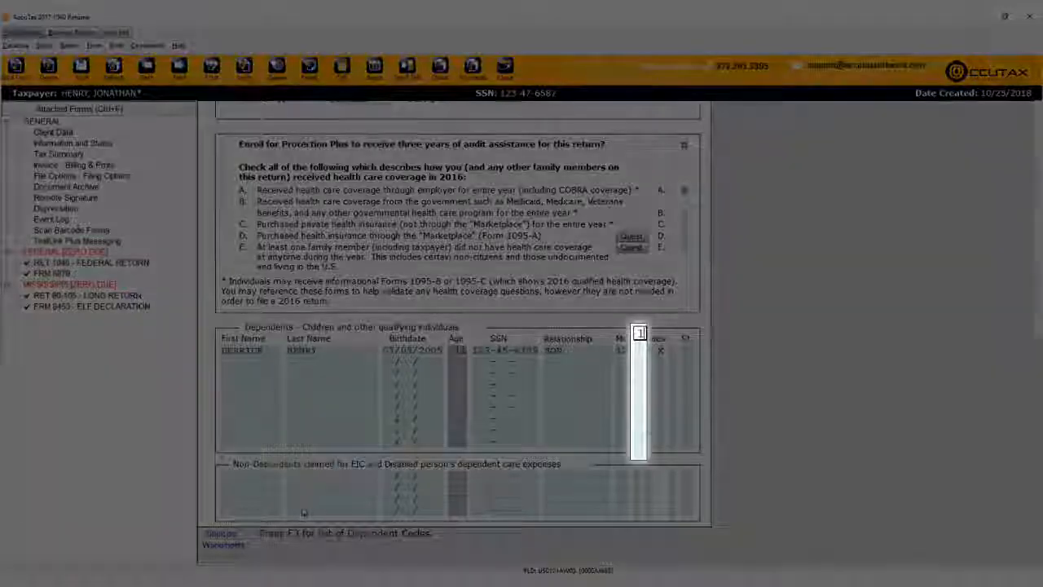
key(Escape)
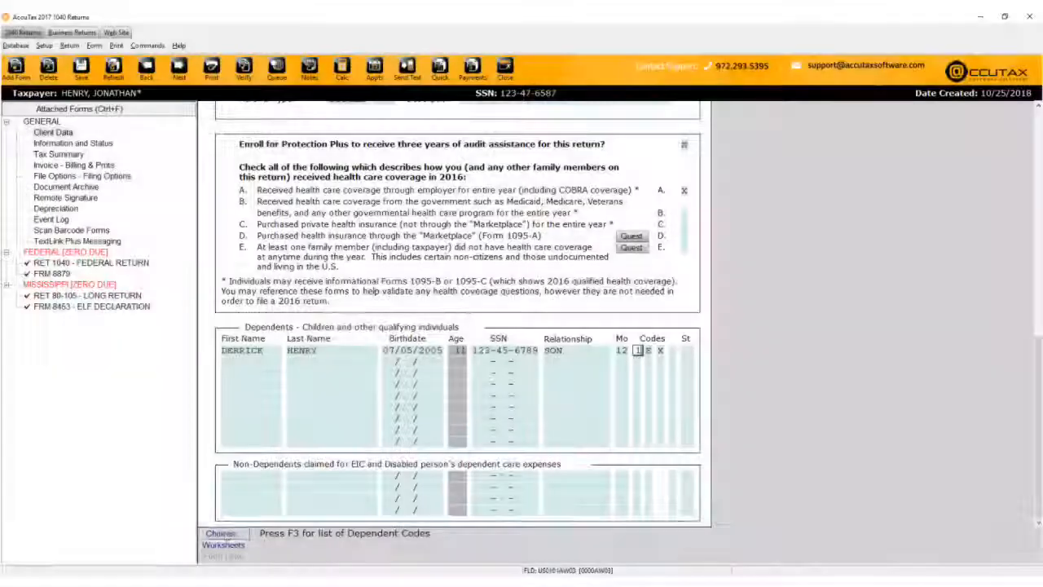
click(220, 533)
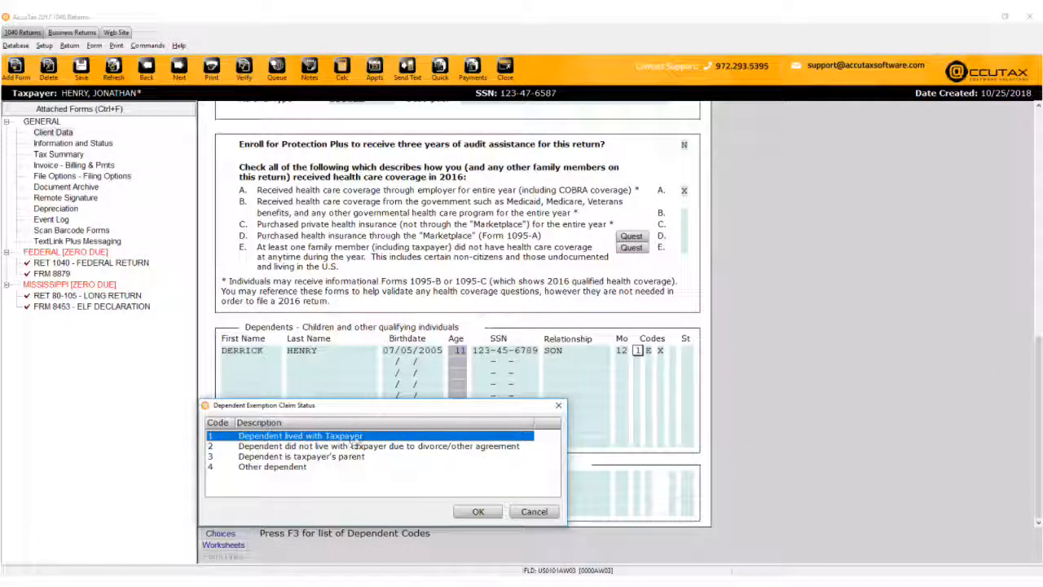
click(492, 512)
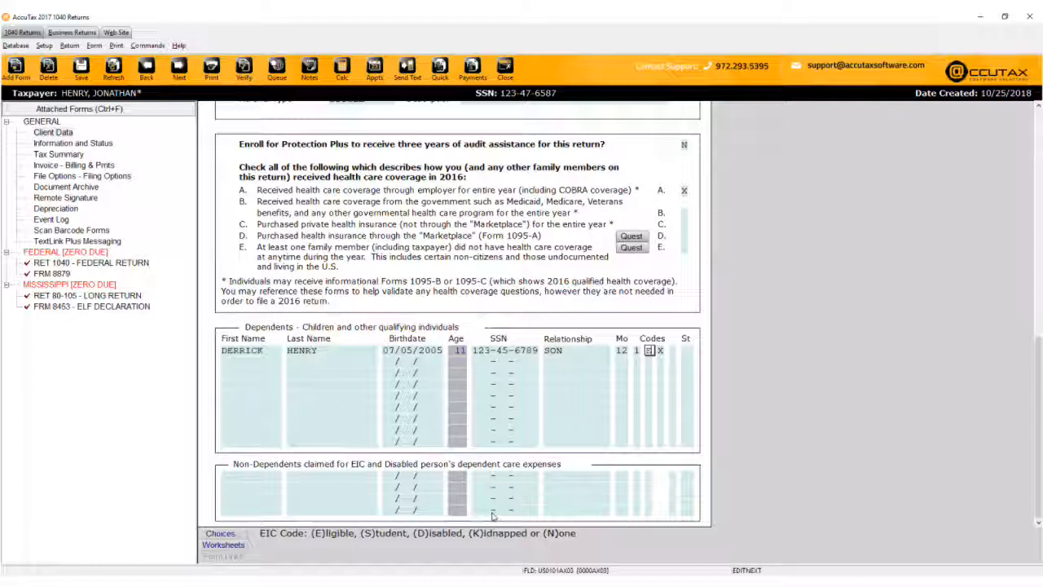
Finish the son's credit code and state cells so Form 8867 due diligence checklist appears.
key(Tab)
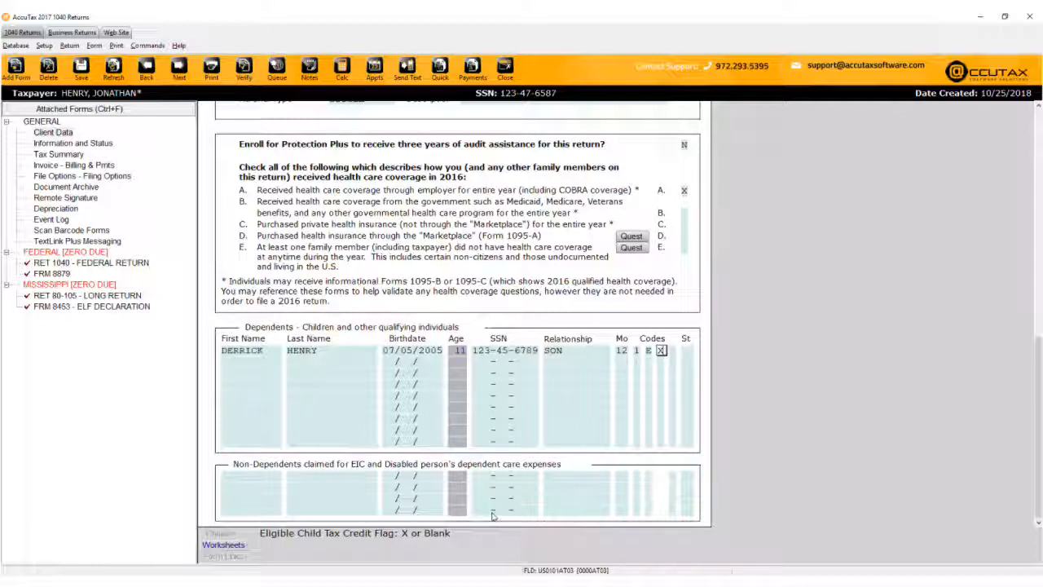
key(Tab)
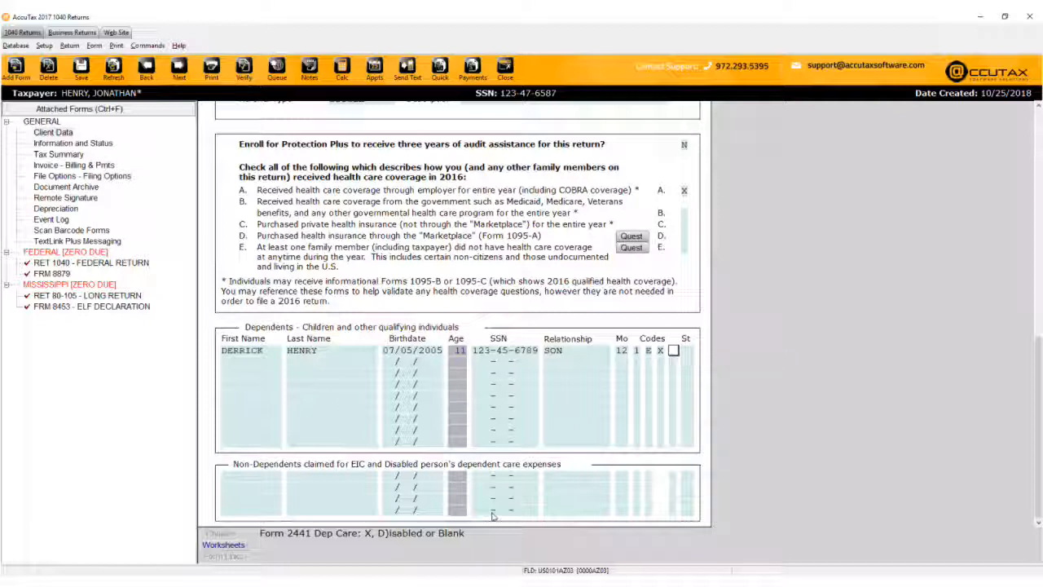
key(Return)
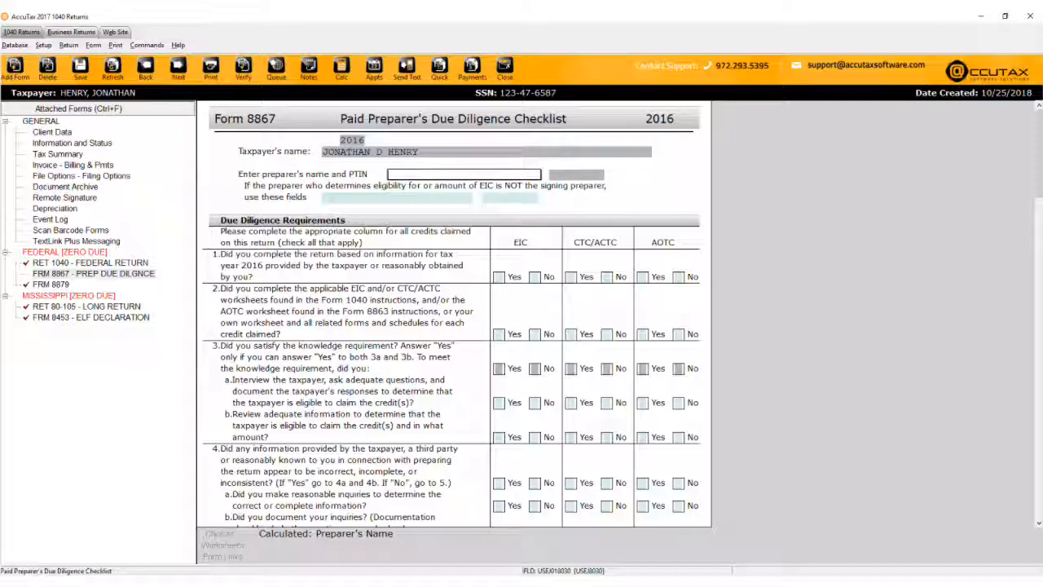
Scroll through the Form 8867 due diligence checklist questions.
scroll(453, 314, down, 3)
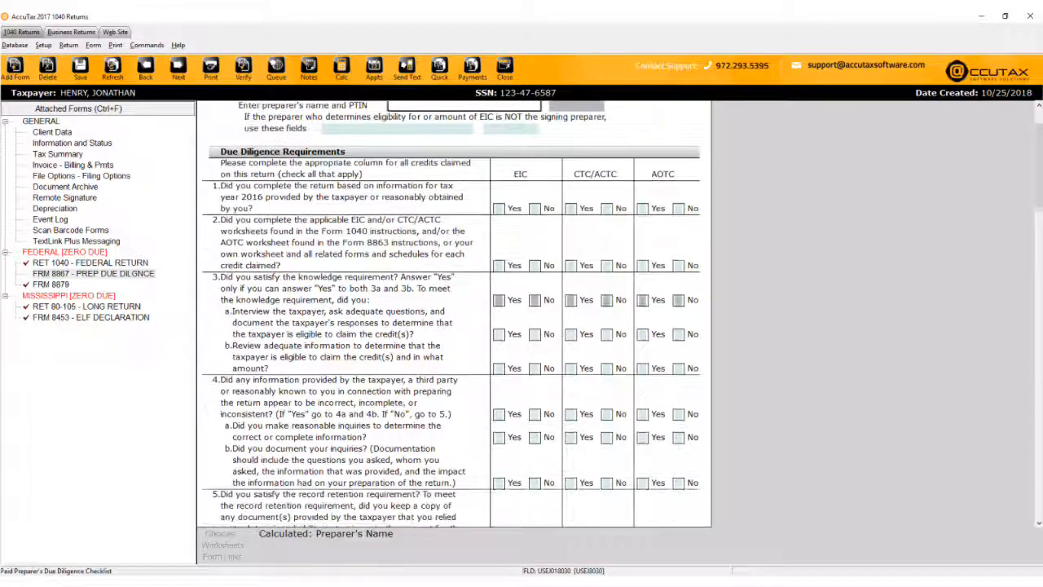
scroll(453, 313, down, 4)
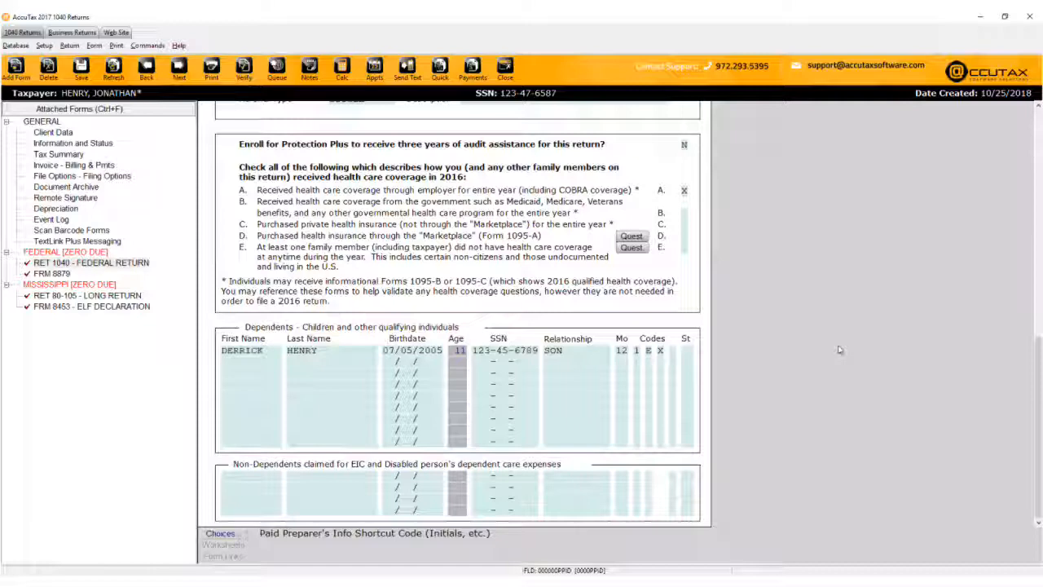
Scroll the Client Data form up past the bank and referral sections to the taxpayer information.
scroll(836, 345, up, 5)
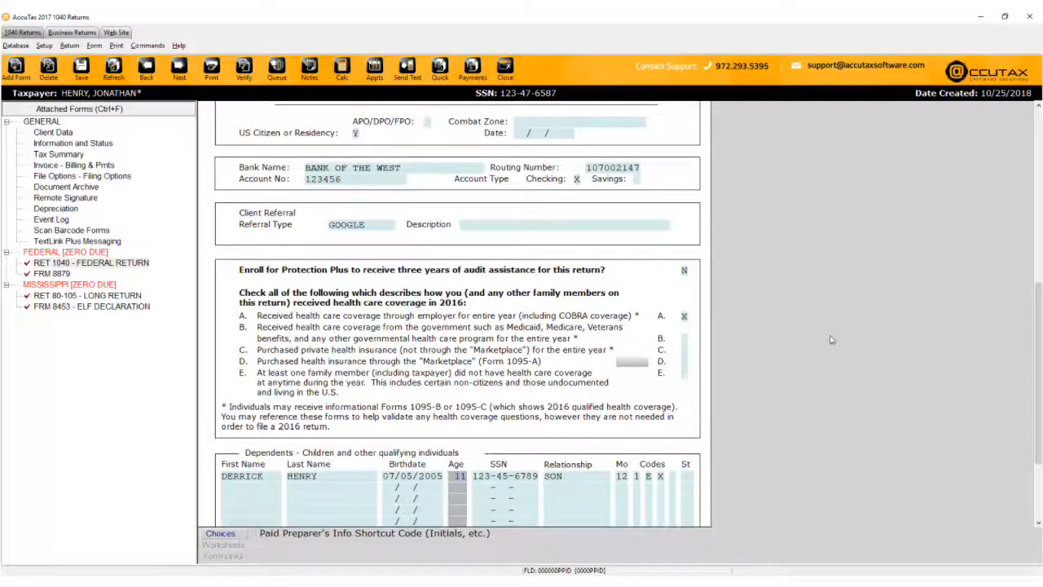
scroll(831, 339, up, 15)
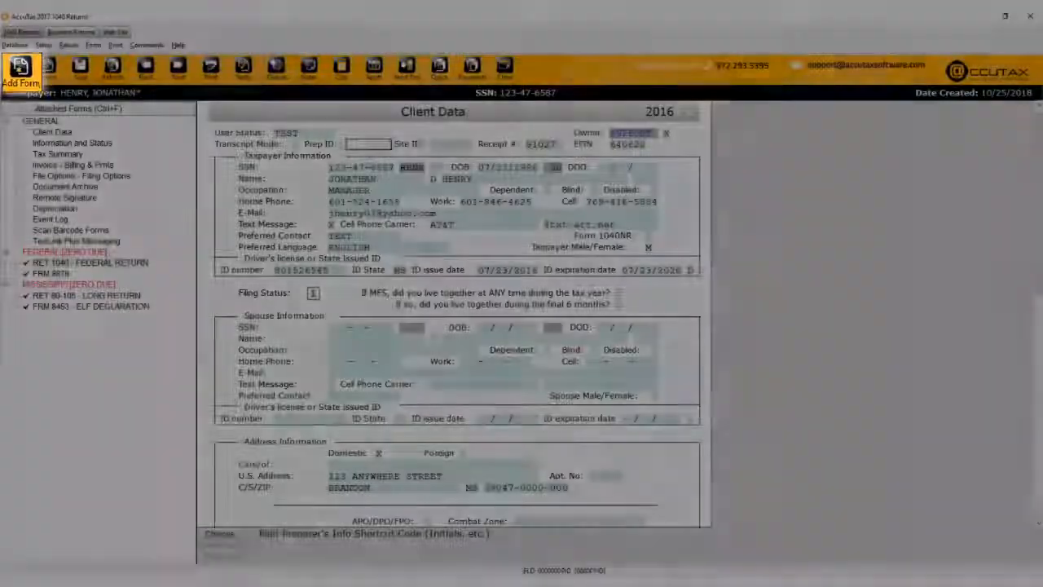
Add a Form W-2 to the federal return from the All Forms & Schedules list.
key(ctrl+a)
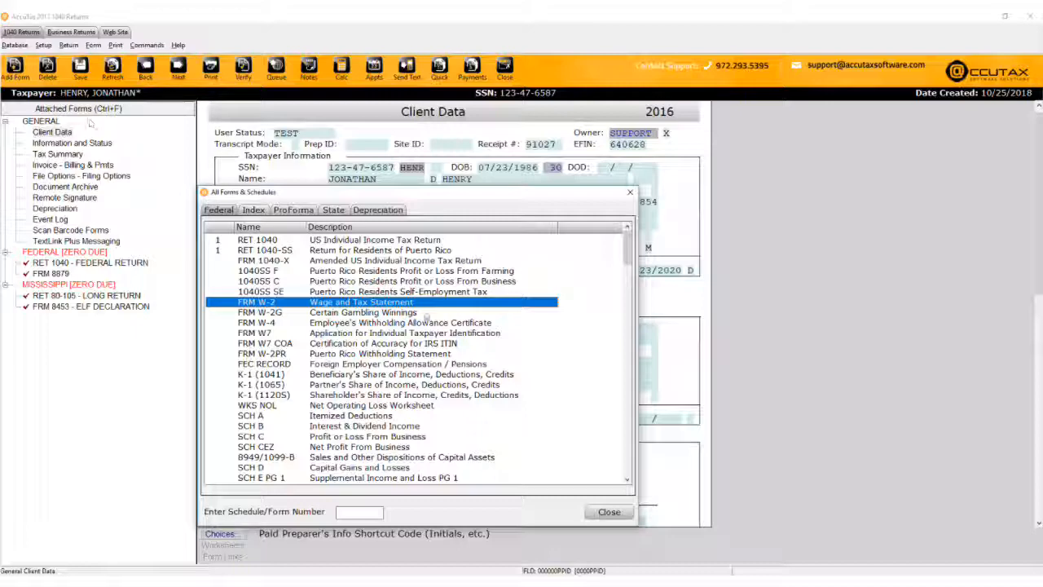
scroll(536, 378, down, 2)
scroll(536, 378, down, 6)
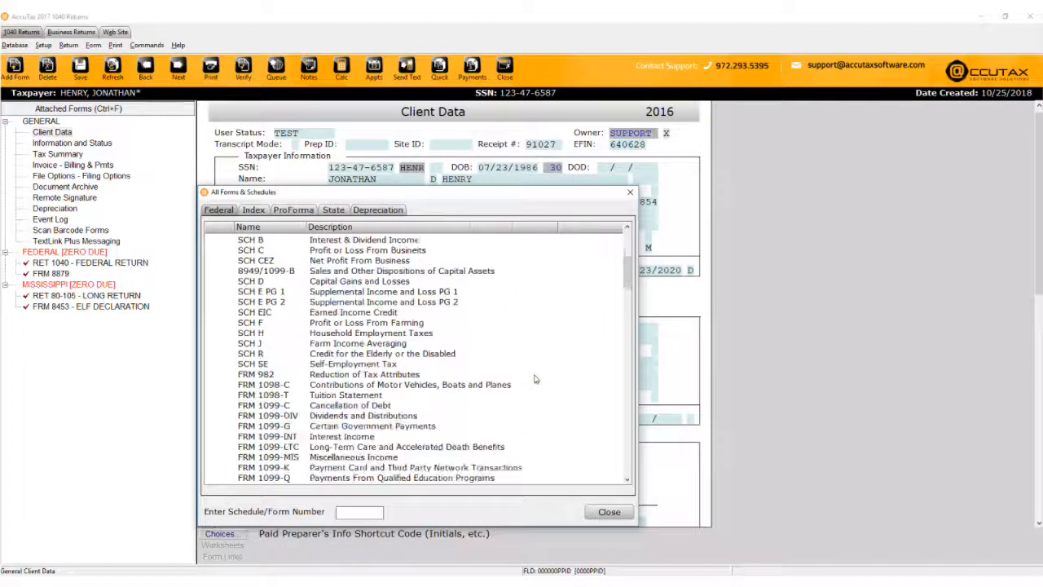
scroll(536, 378, up, 8)
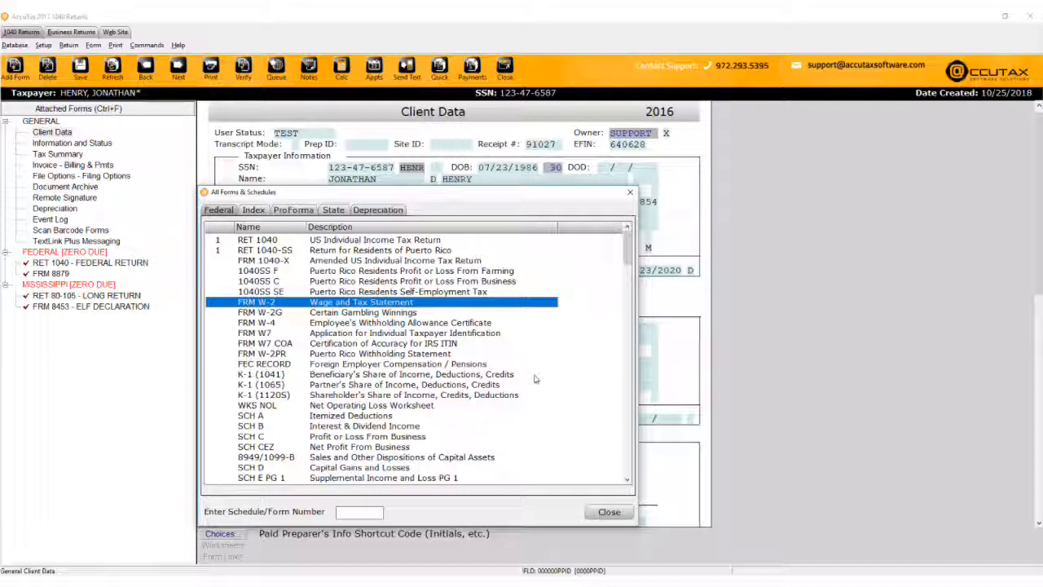
double_click(524, 306)
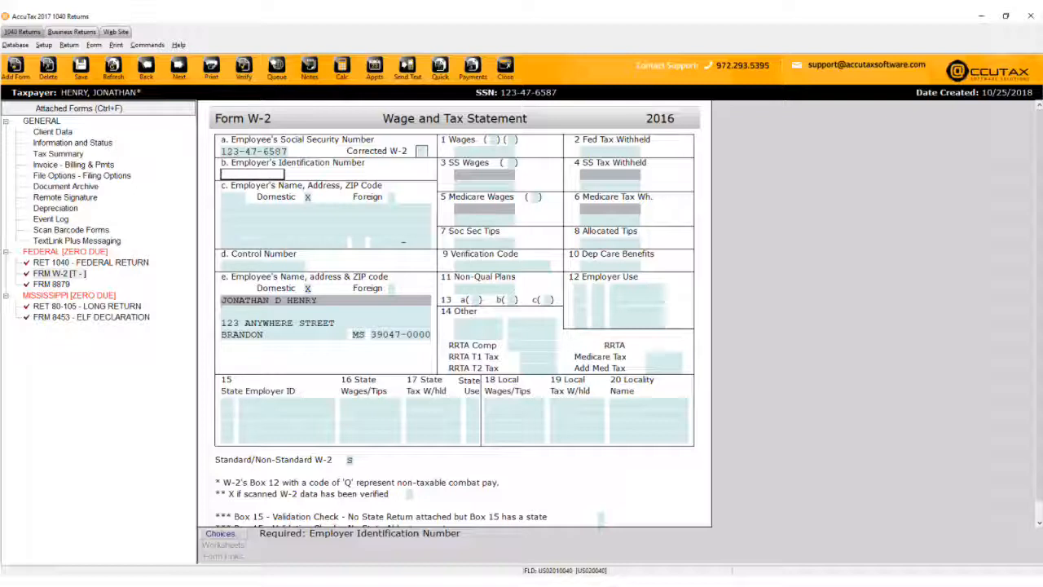
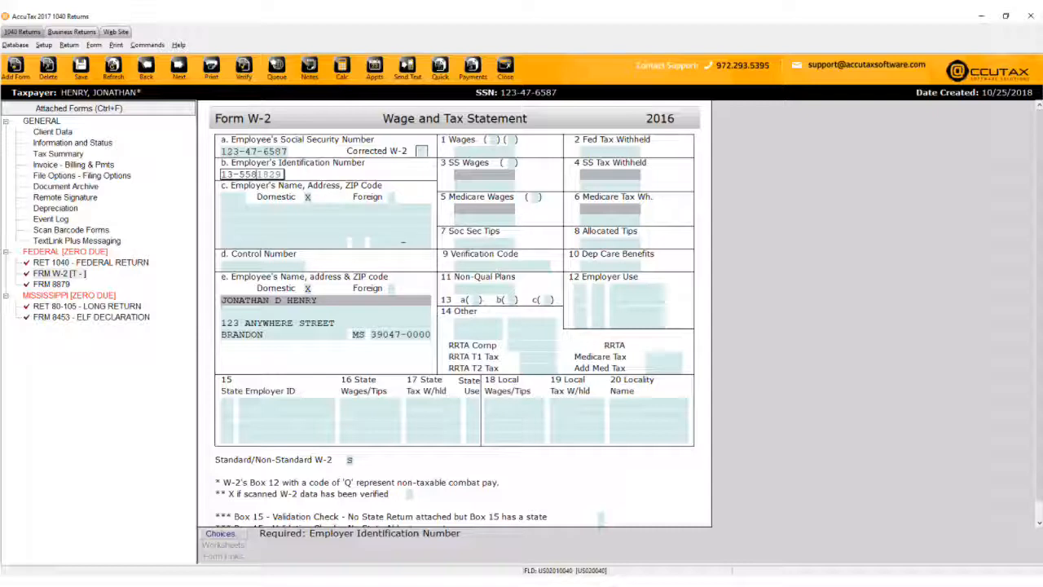
key(Return)
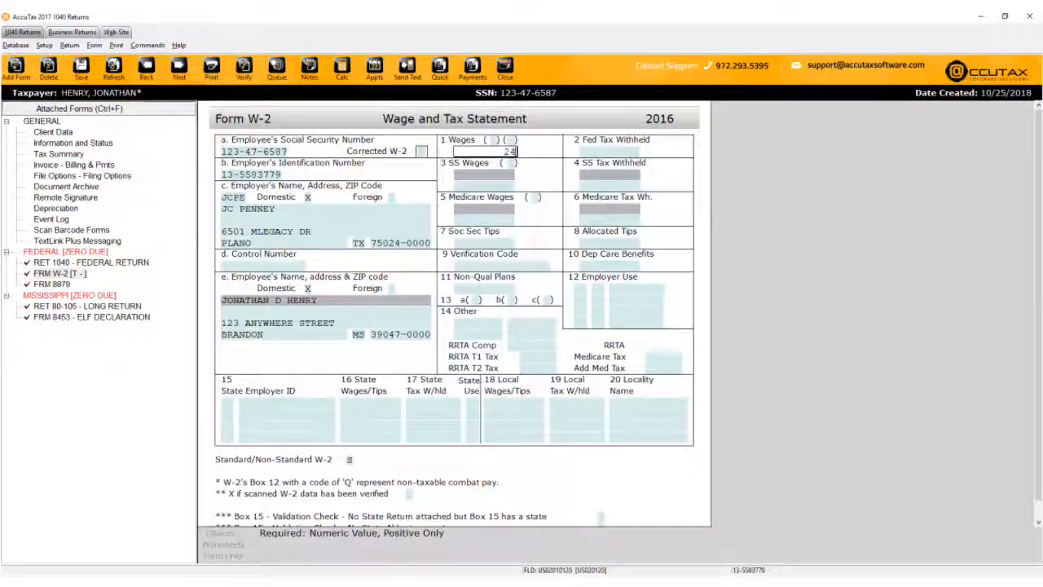
text(24152)
key(Tab)
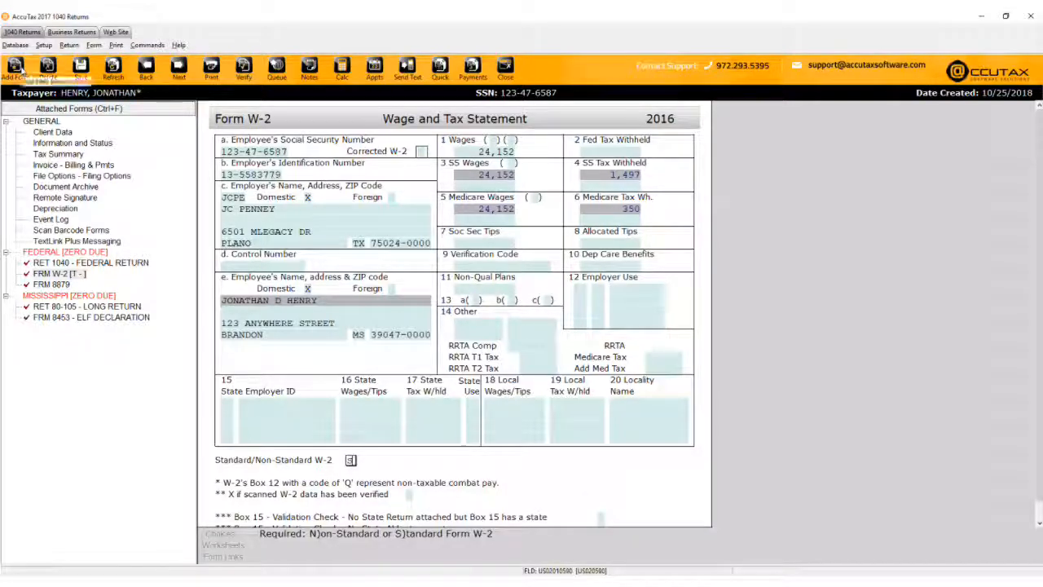
click(16, 71)
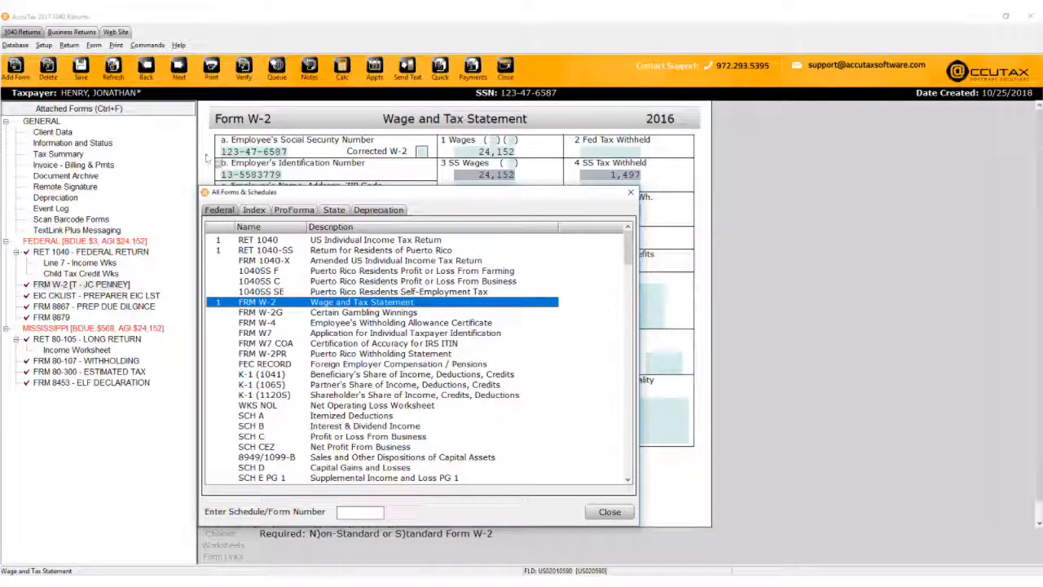
Add the Mississippi Form 80-105 individual income tax return from the State forms list.
click(333, 210)
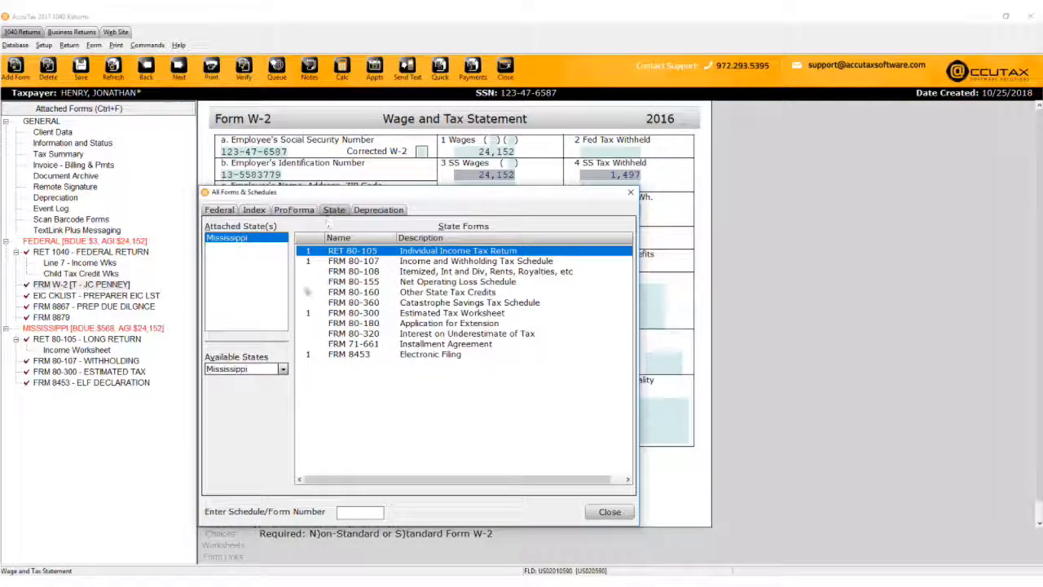
click(282, 369)
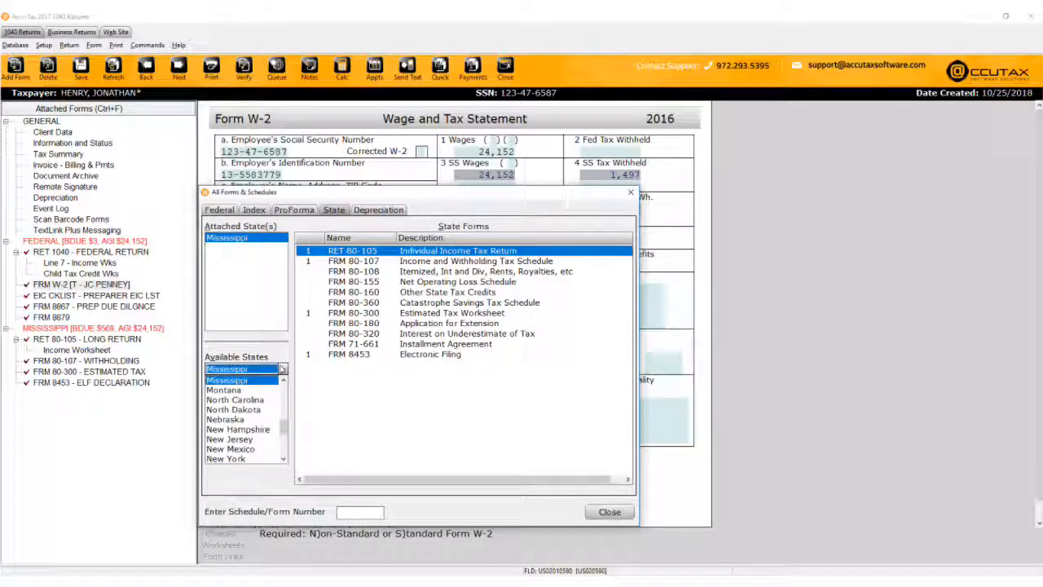
click(268, 380)
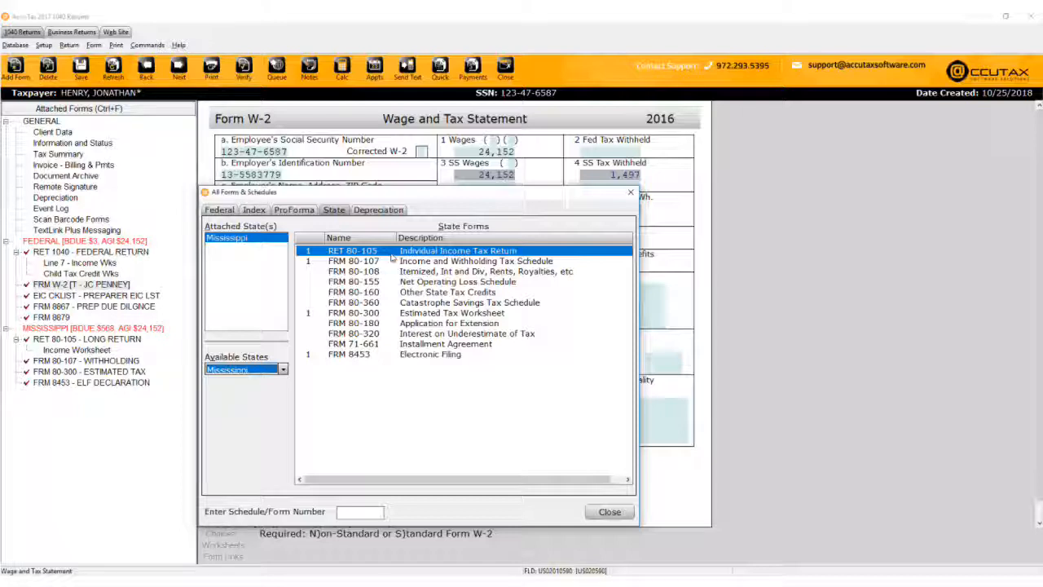
click(391, 256)
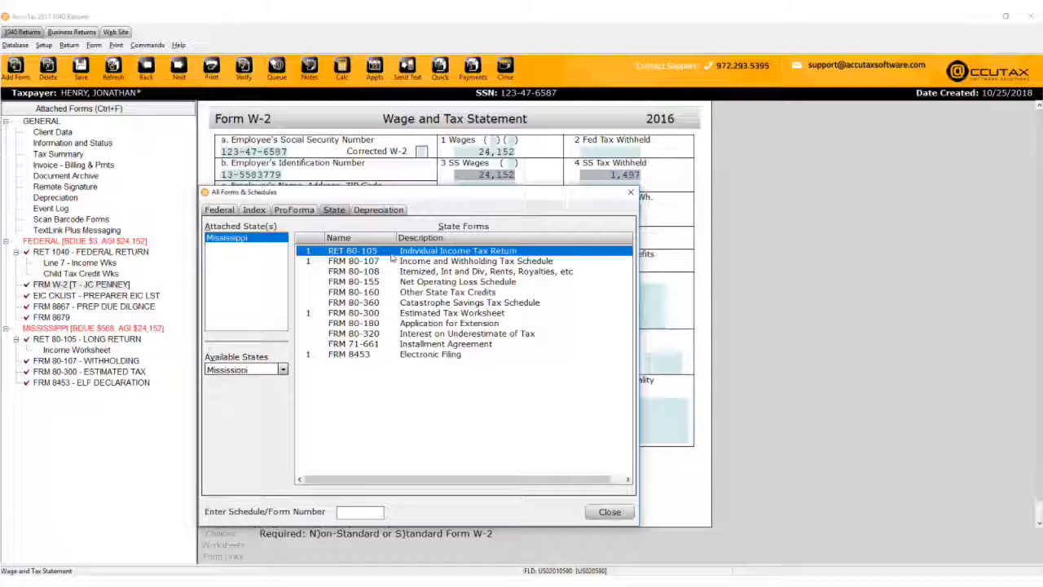
double_click(391, 253)
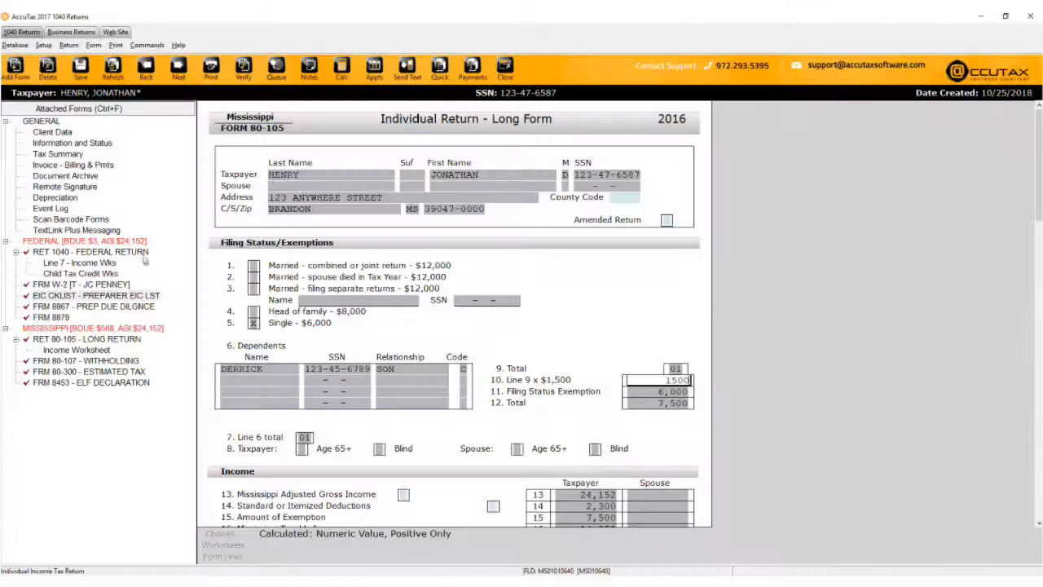
Scroll through the federal Form 1040 showing a $2,105 refund, then bring up Form 8879.
click(139, 252)
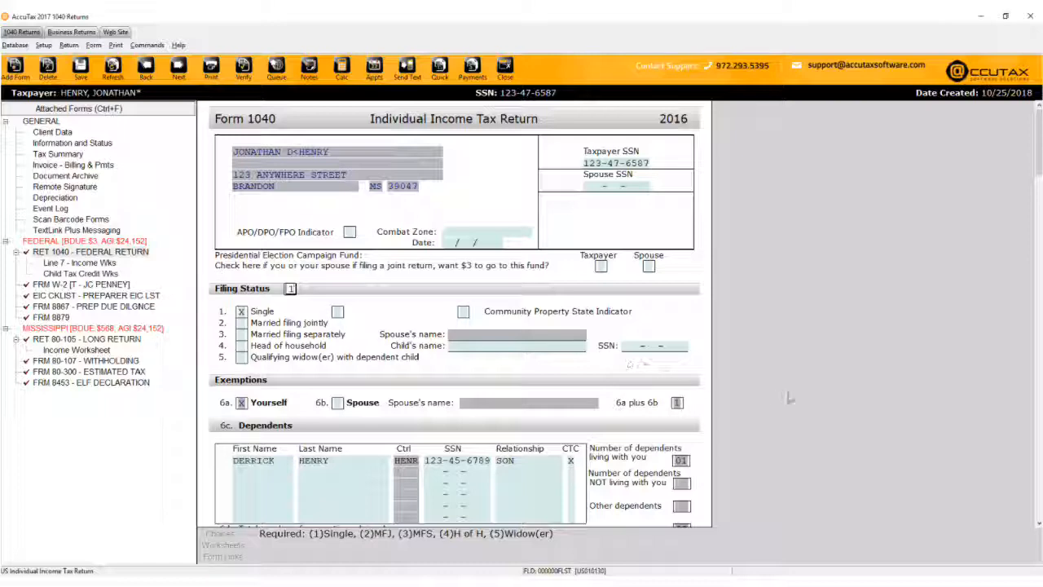
scroll(803, 401, down, 3)
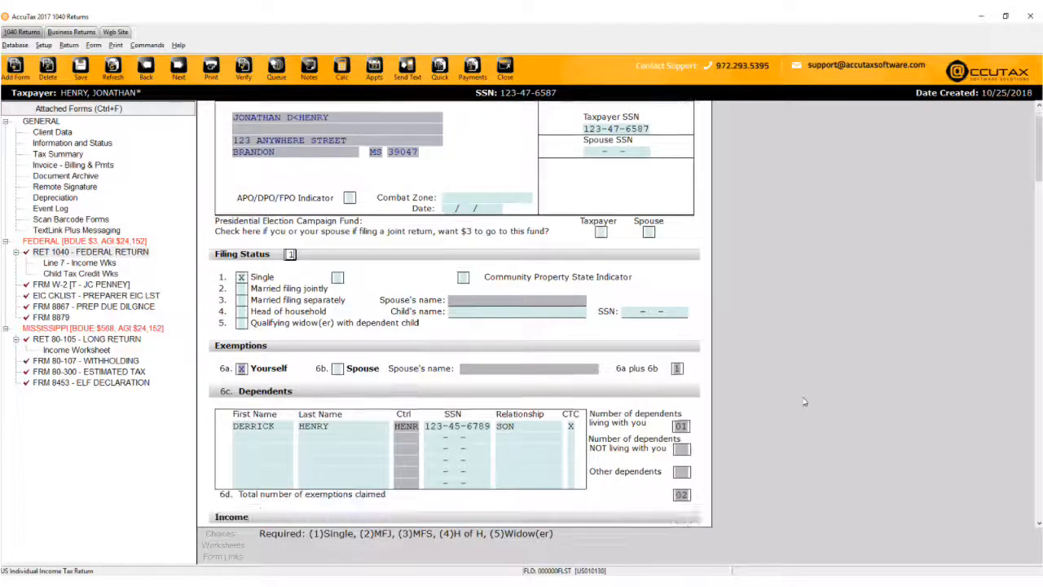
scroll(804, 401, down, 3)
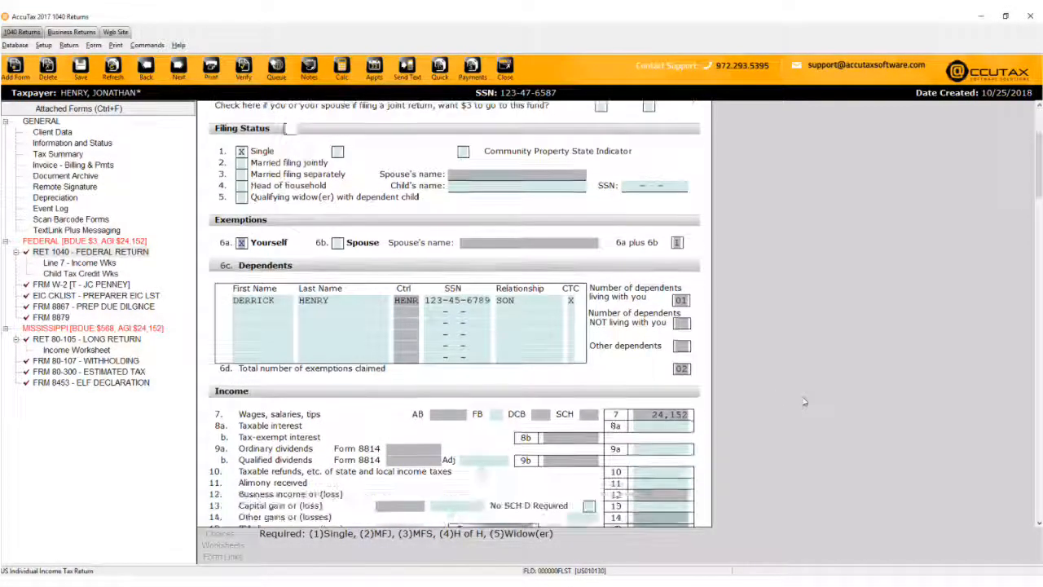
scroll(804, 401, down, 3)
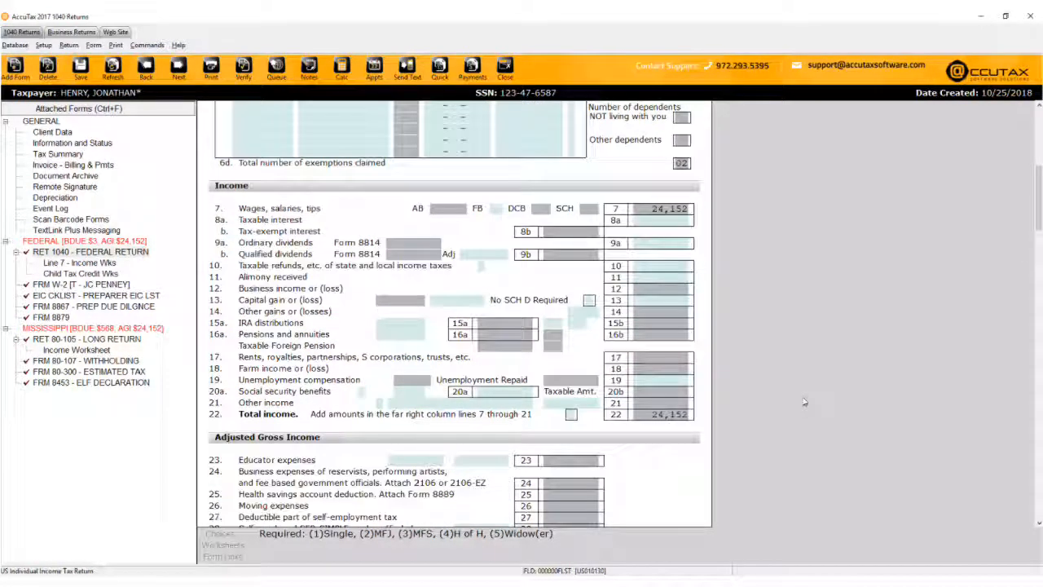
scroll(804, 401, down, 3)
scroll(804, 401, down, 12)
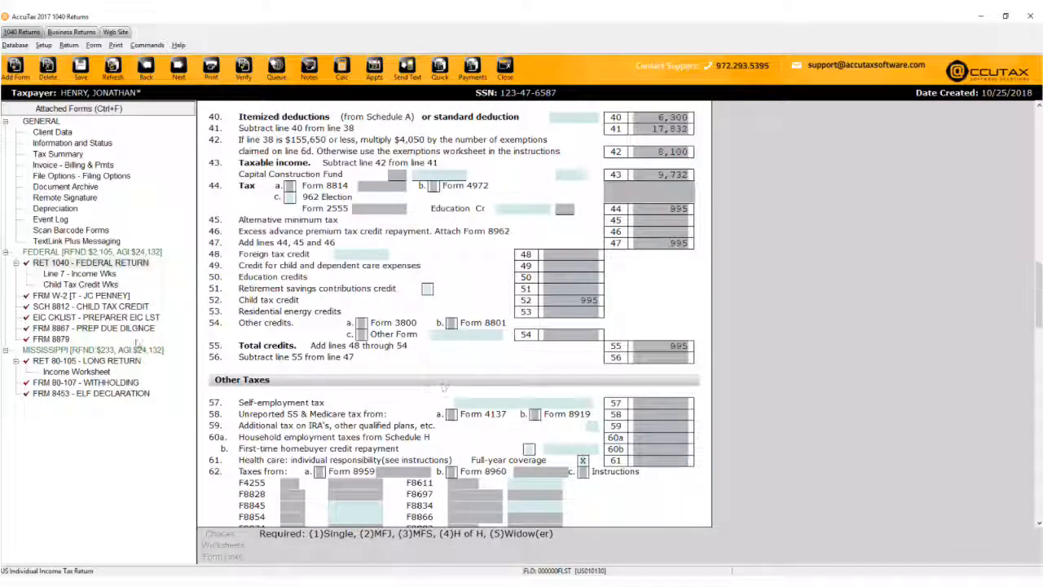
click(62, 340)
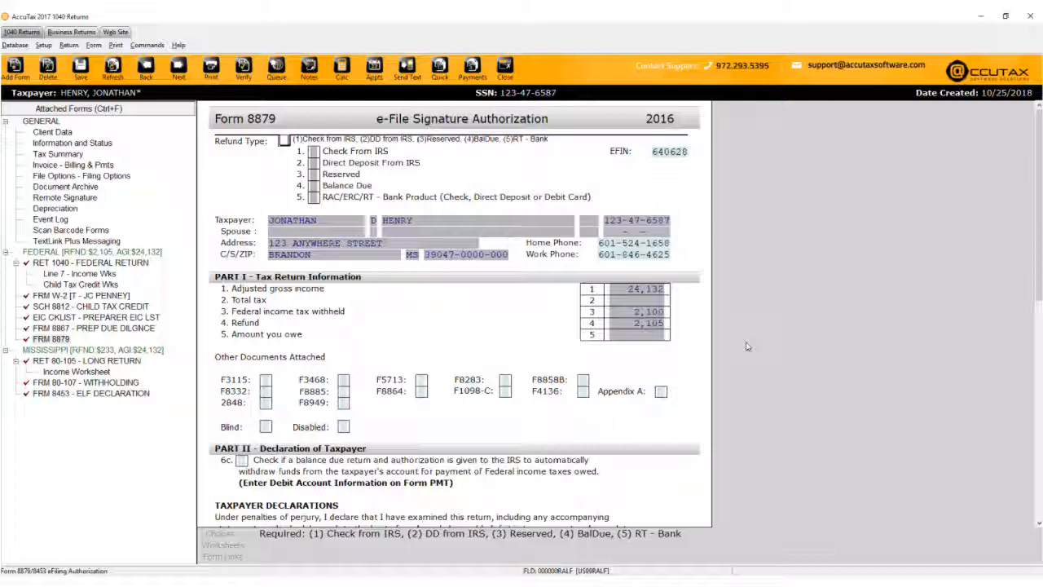
Enter refund type 5, the RAC/ERC/RT bank product, on Form 8879.
text(5)
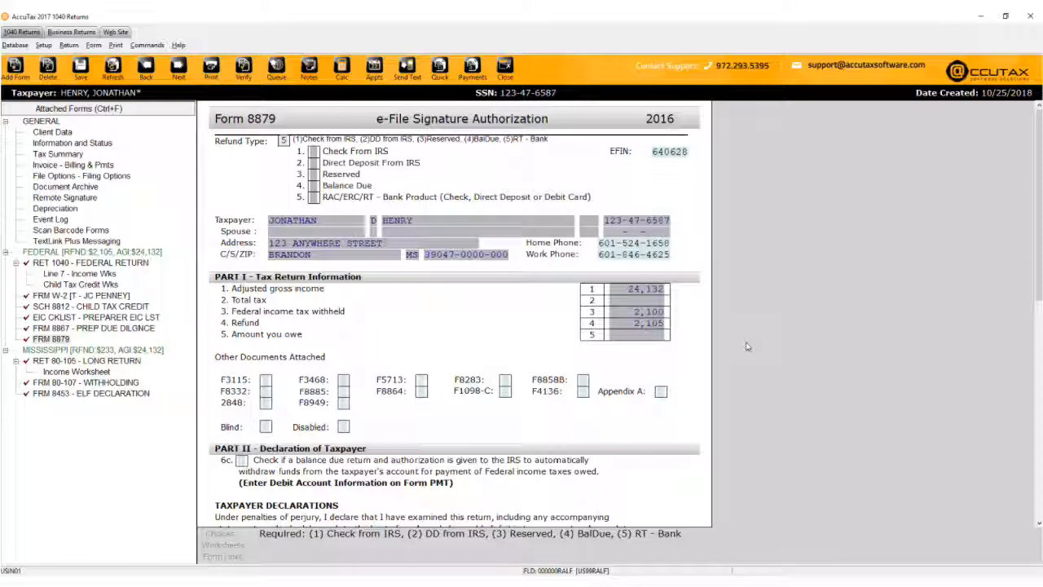
key(Return)
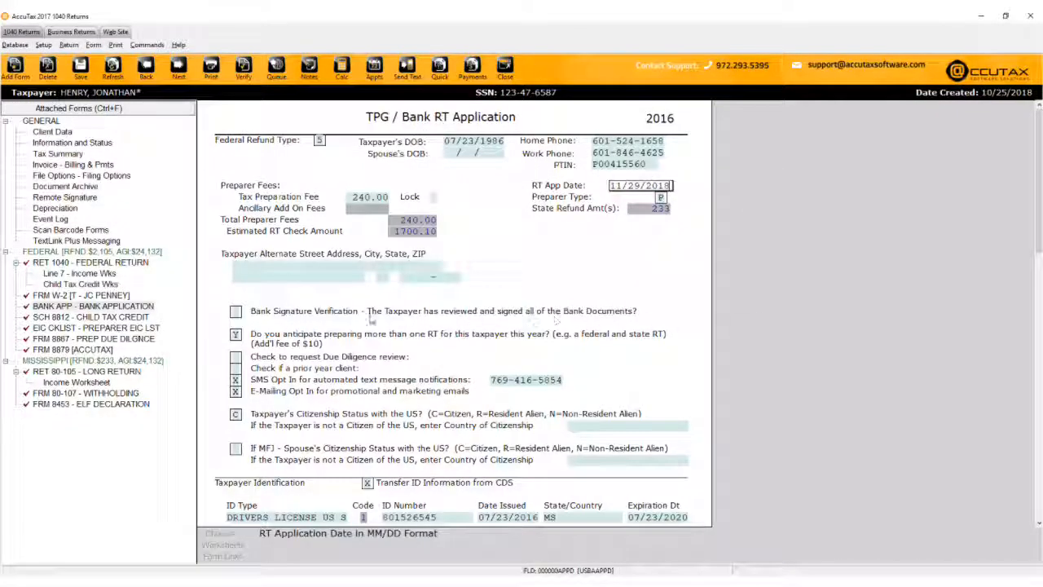
Confirm the taxpayer signed the bank documents and the photo ID was personally examined.
click(236, 311)
click(236, 311)
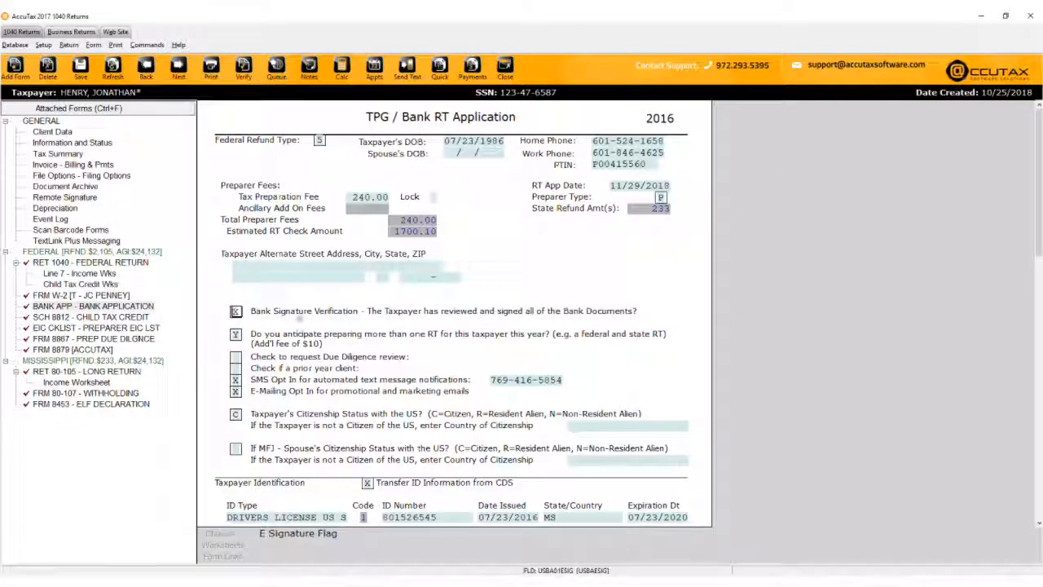
scroll(758, 371, down, 3)
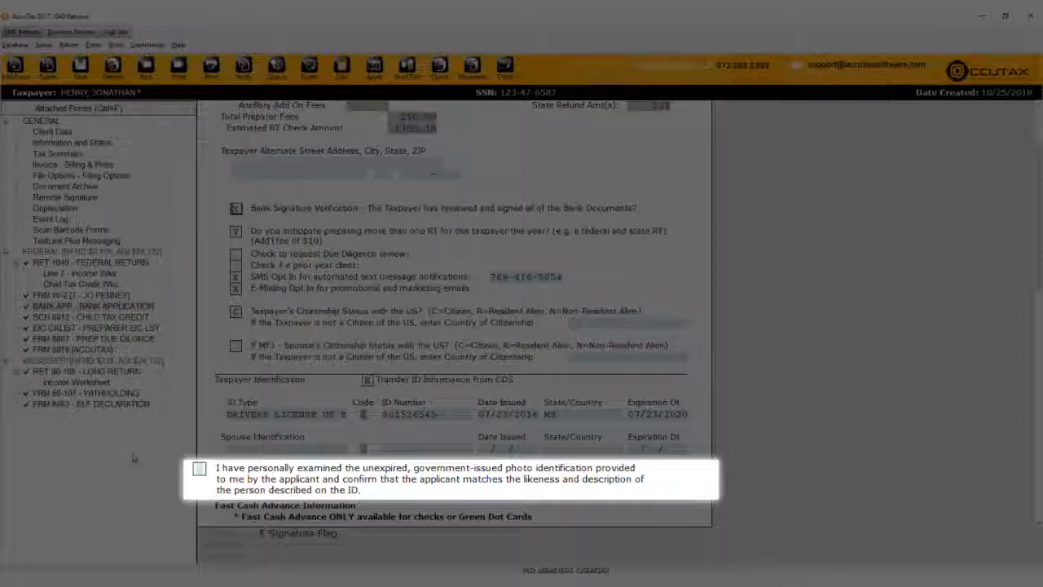
click(230, 473)
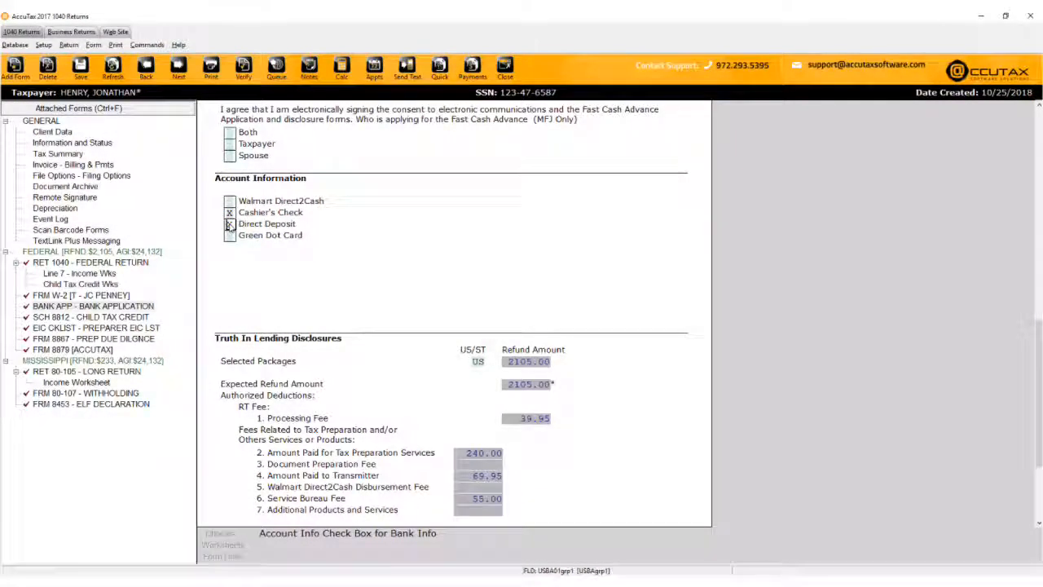
Switch the refund disbursement to Direct Deposit, paying 1700.10 after 404.90 fees.
click(229, 224)
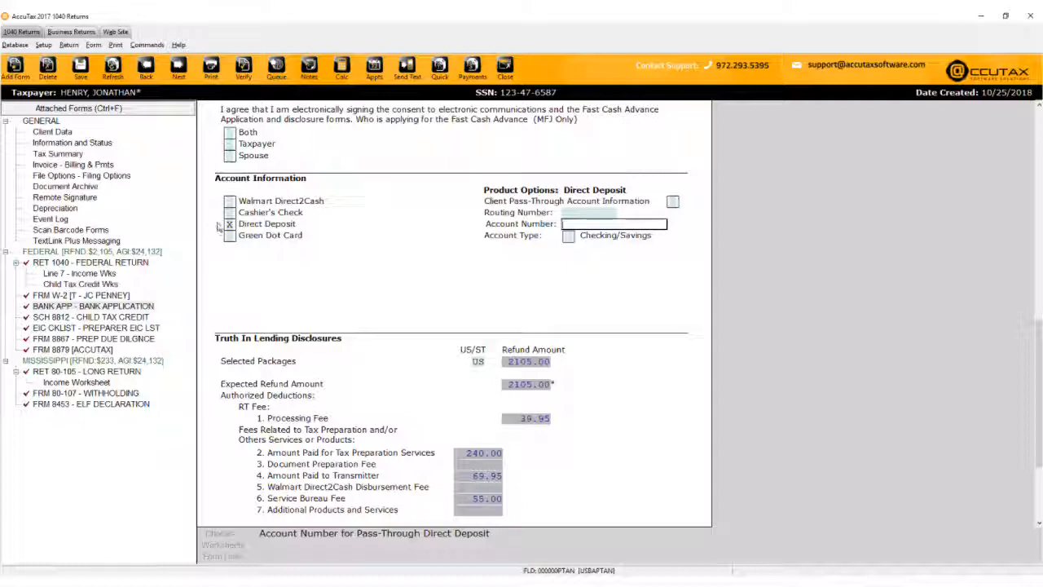
scroll(218, 231, down, 3)
scroll(211, 235, down, 1)
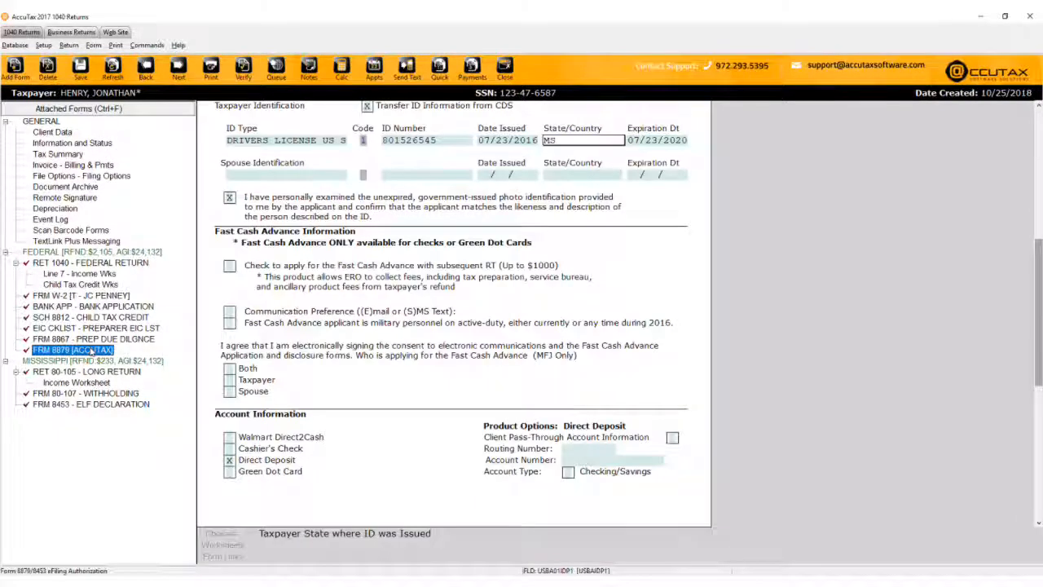
Bring up Form 8879 [ACCUTAX] and review Parts I–III down to the preparer and direct deposit sections.
click(91, 350)
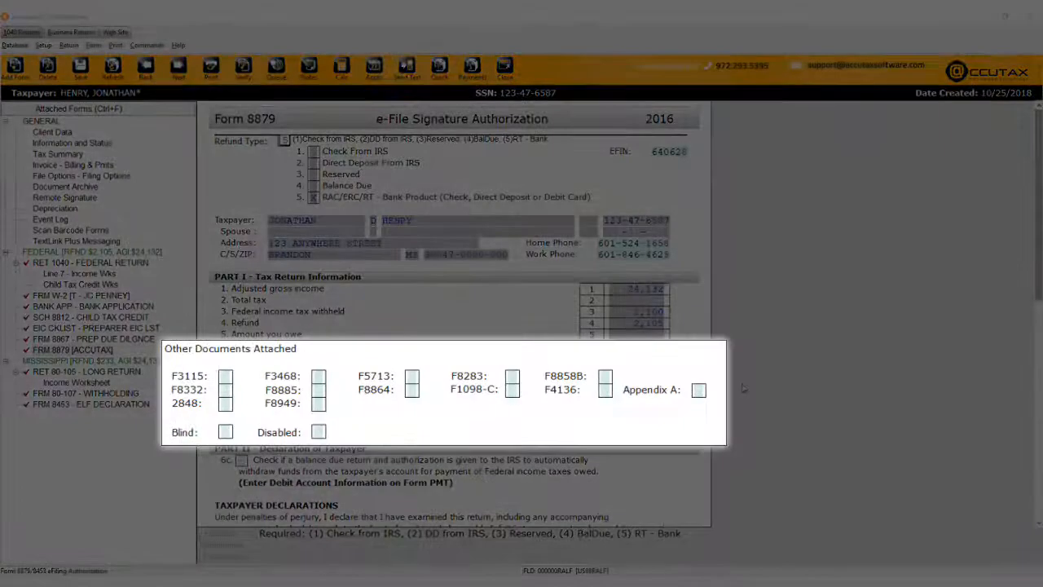
scroll(744, 389, down, 5)
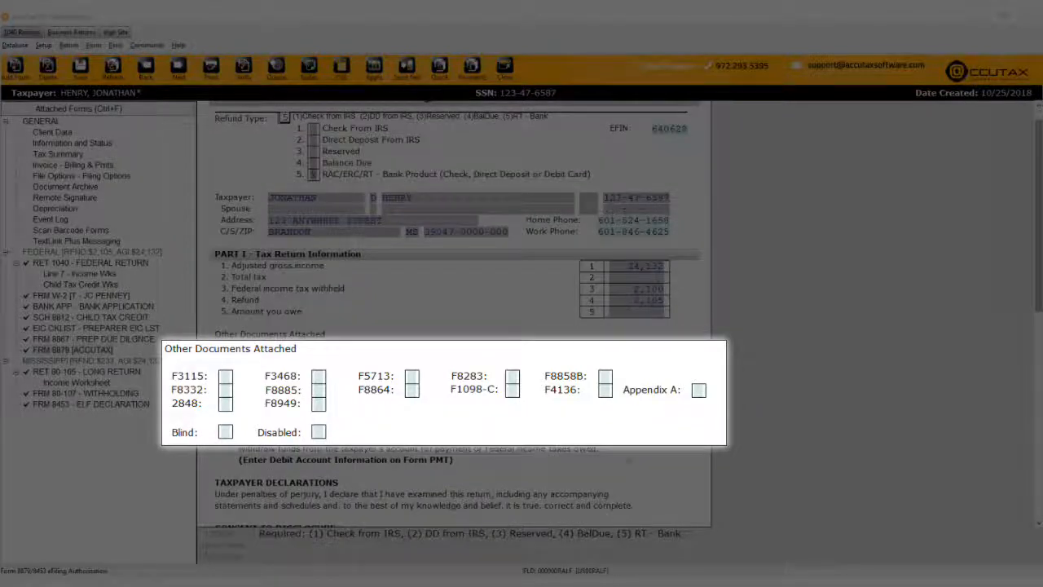
scroll(620, 369, down, 5)
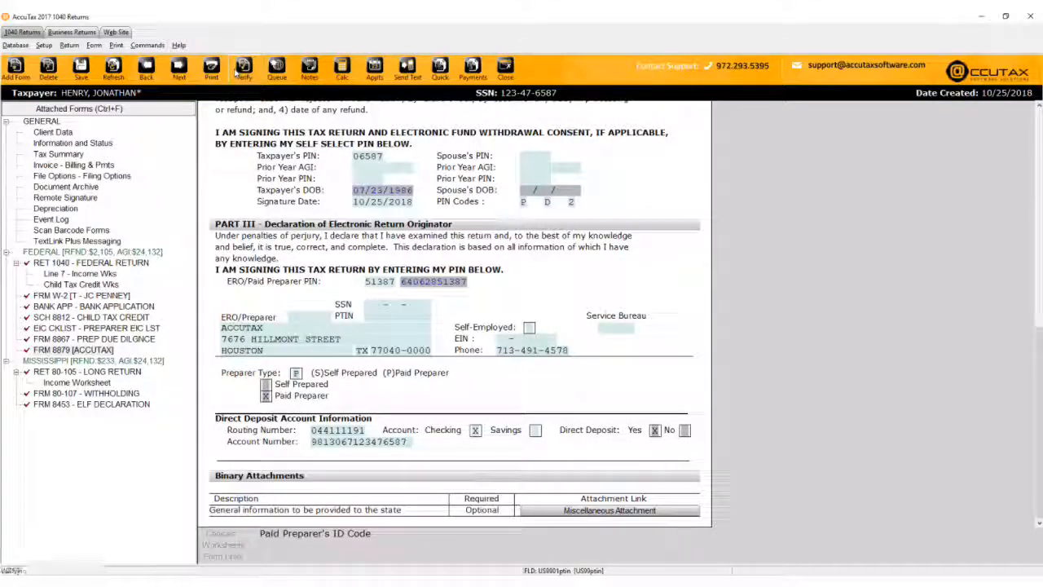
From the verification errors, go to the EIC checklist error, mark line 7 No with X, and re-verify.
click(238, 70)
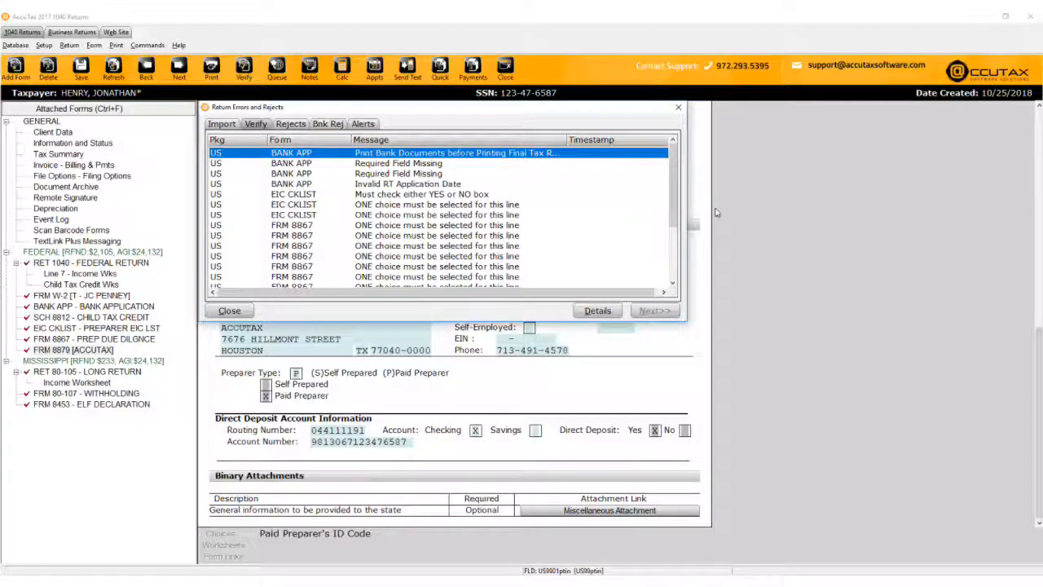
click(478, 196)
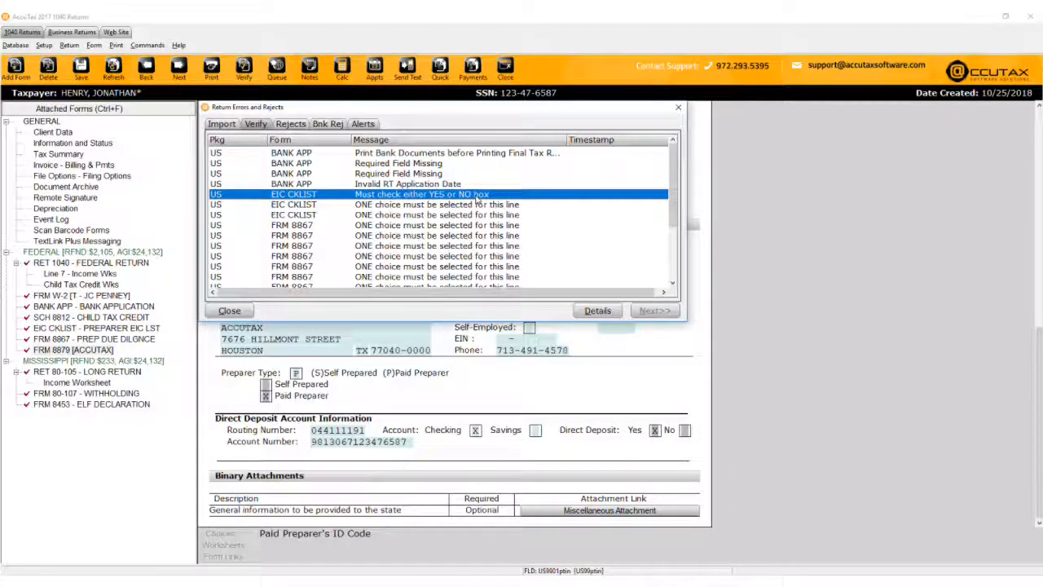
click(583, 313)
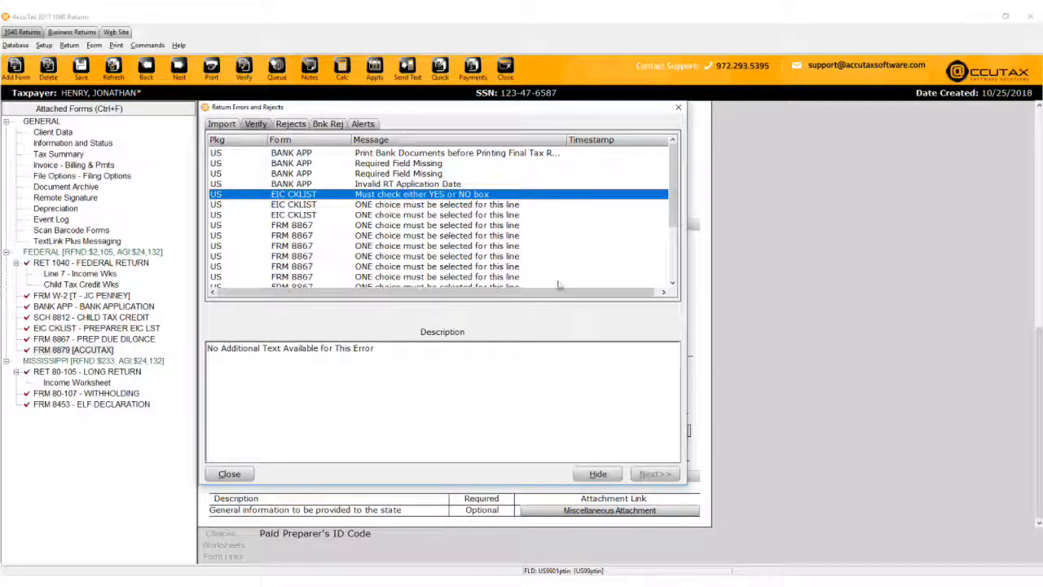
double_click(487, 196)
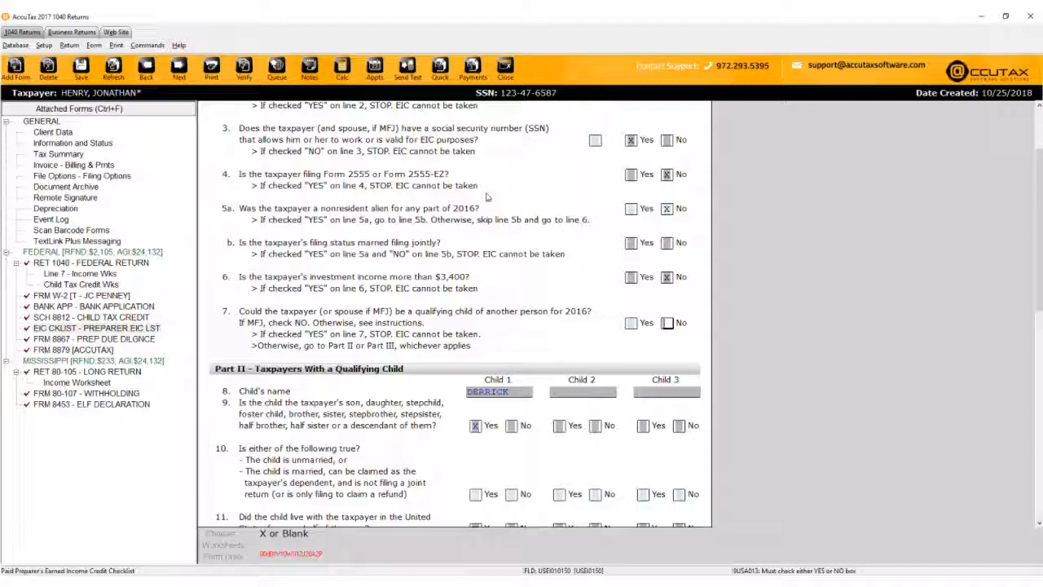
text(x)
key(ctrl+e)
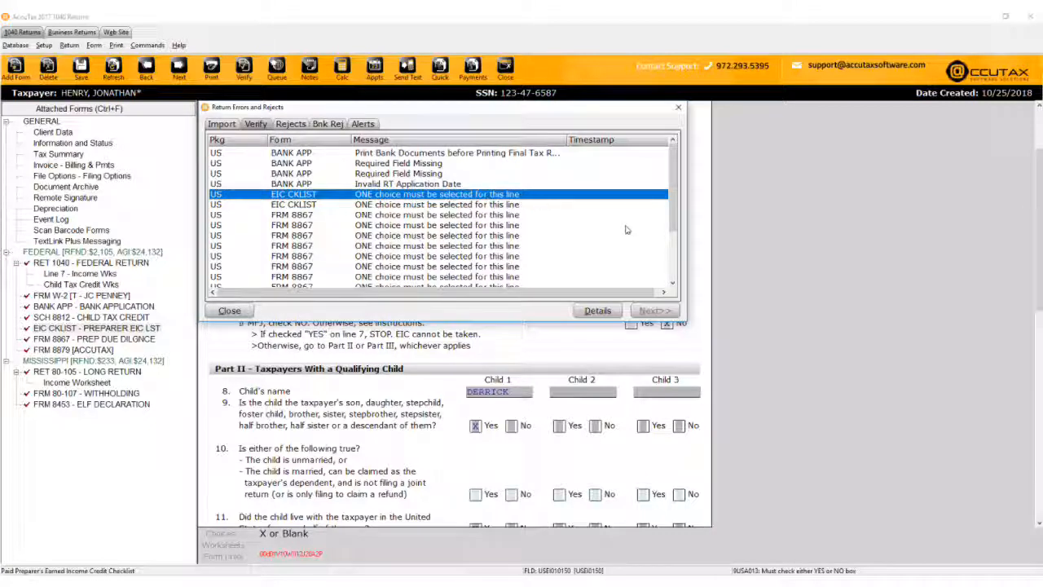
scroll(626, 230, down, 3)
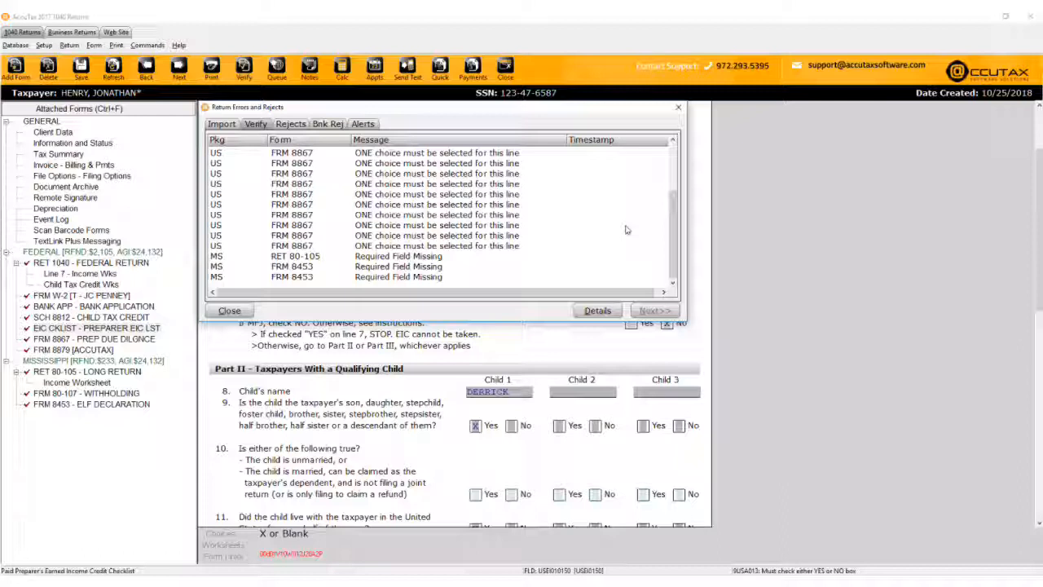
scroll(625, 229, up, 4)
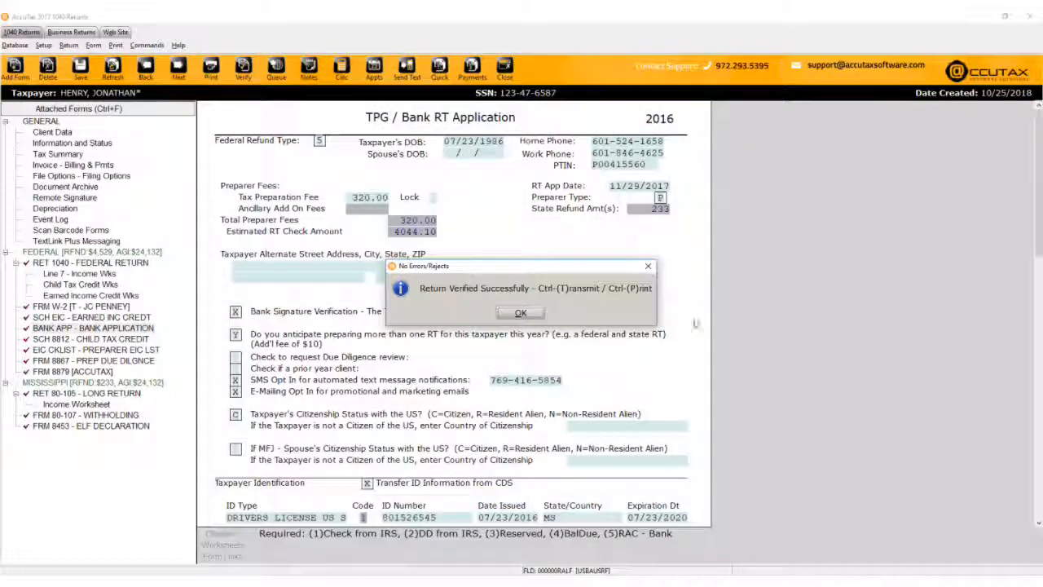
Dismiss the Return Verified Successfully message and bring up the Print Final Return window.
click(521, 314)
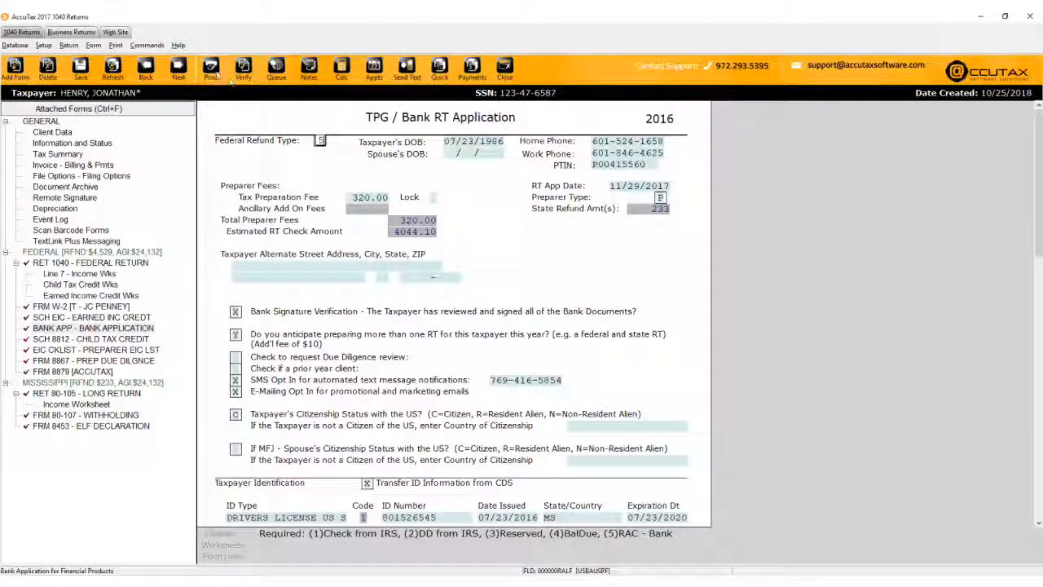
click(216, 74)
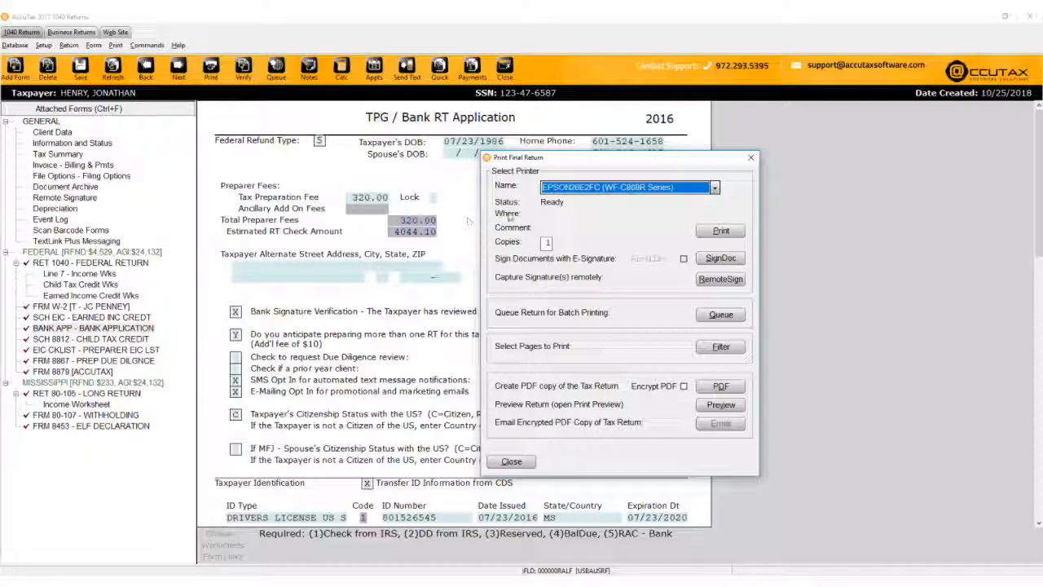
Keep the EPSON printer as the destination and print the final return.
click(715, 189)
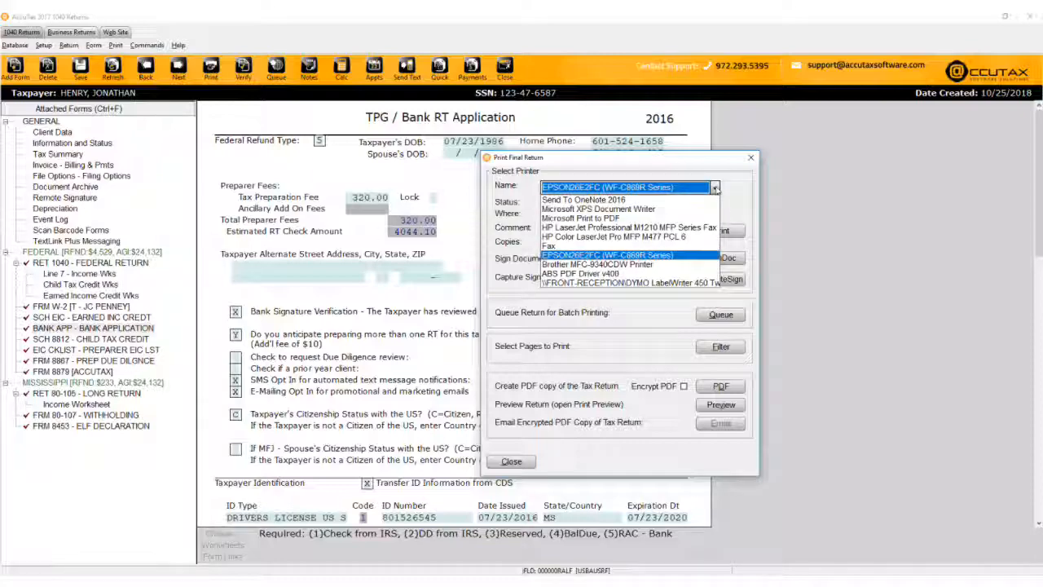
click(689, 255)
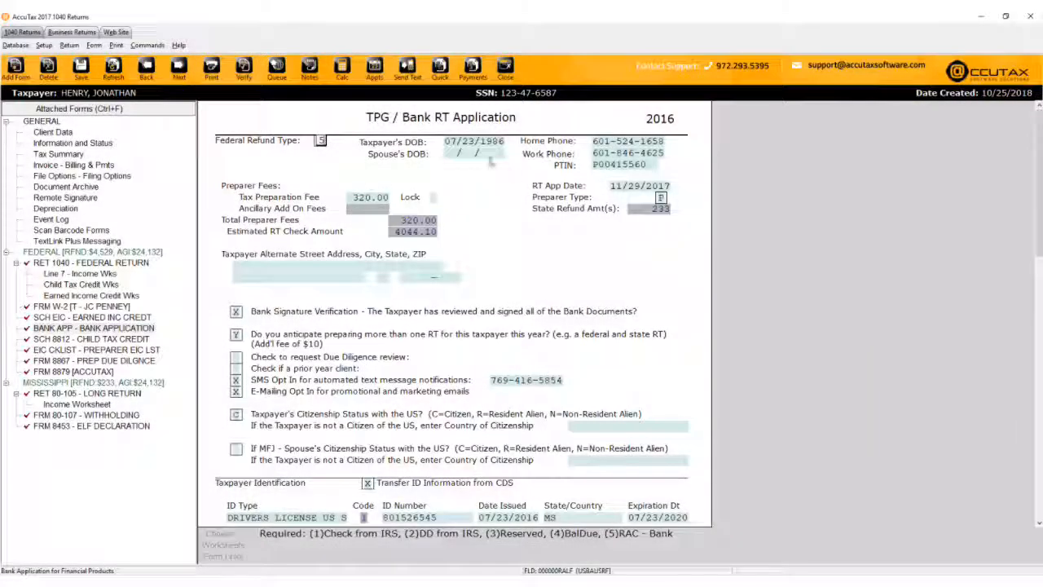
Queue the Federal and Mississippi e-file packages for transmission.
click(278, 70)
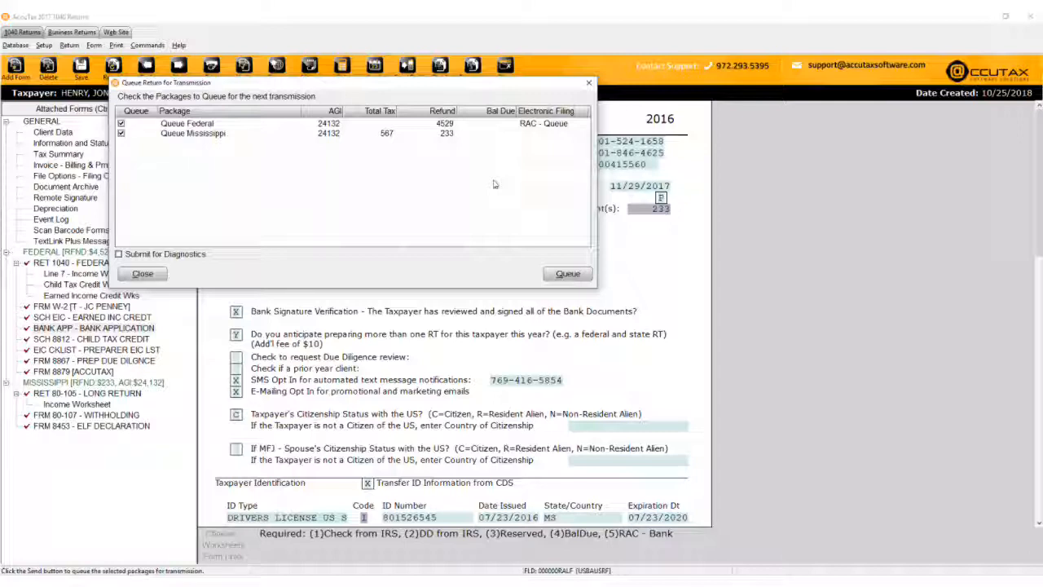
click(567, 274)
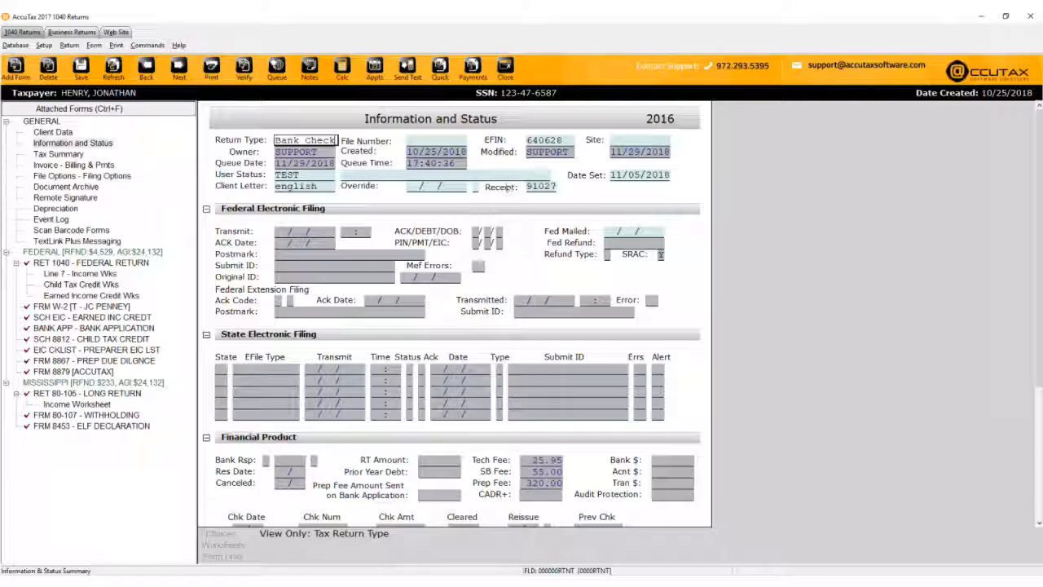
Search Query Return Status by a taxpayer's last name and open the second matching return.
click(445, 74)
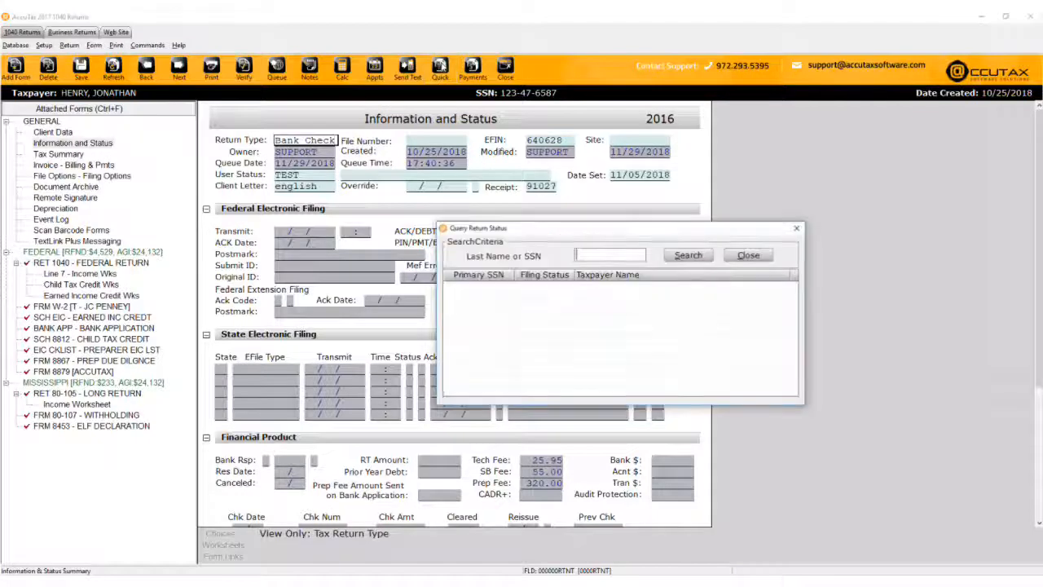
text(doe)
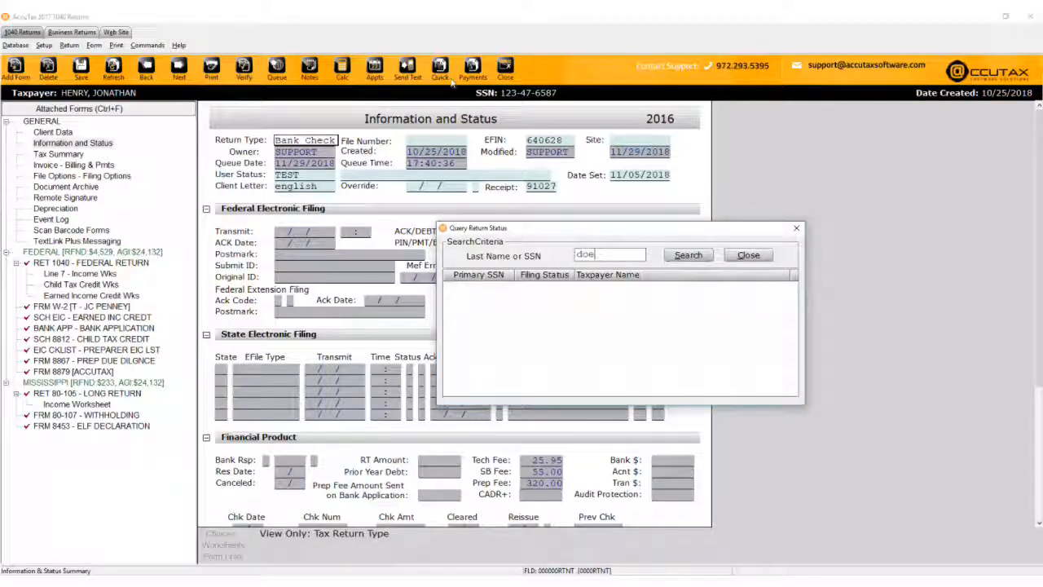
key(Return)
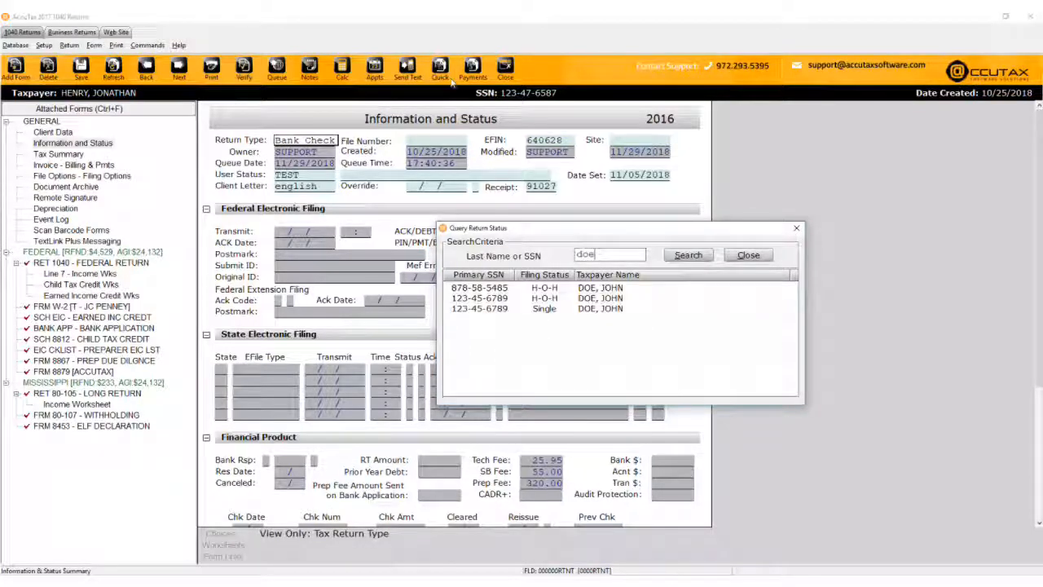
double_click(556, 297)
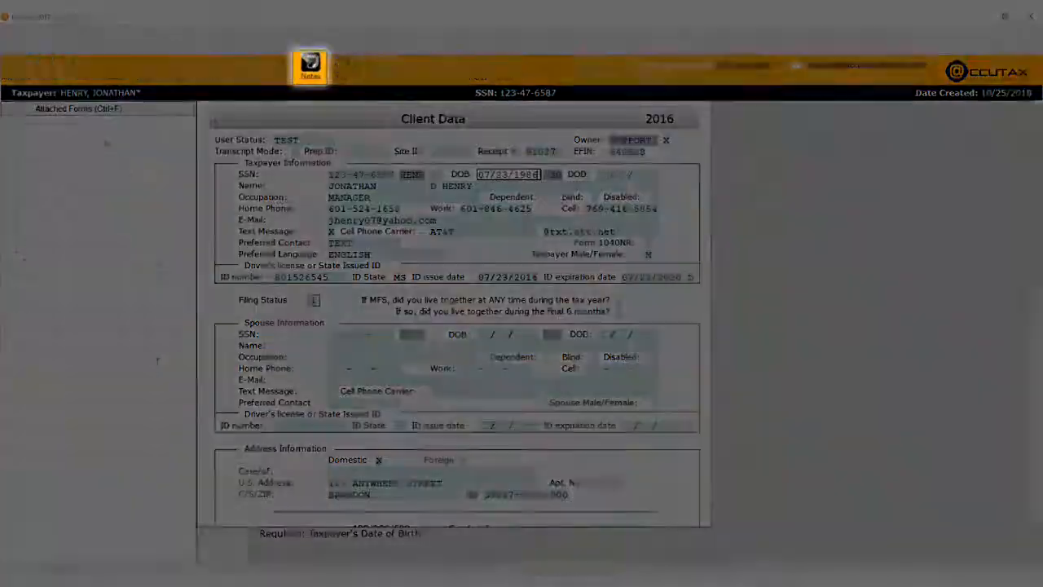
Close the preparer notes and open Tax Return Payment Details showing the 484.90 net invoice.
click(310, 65)
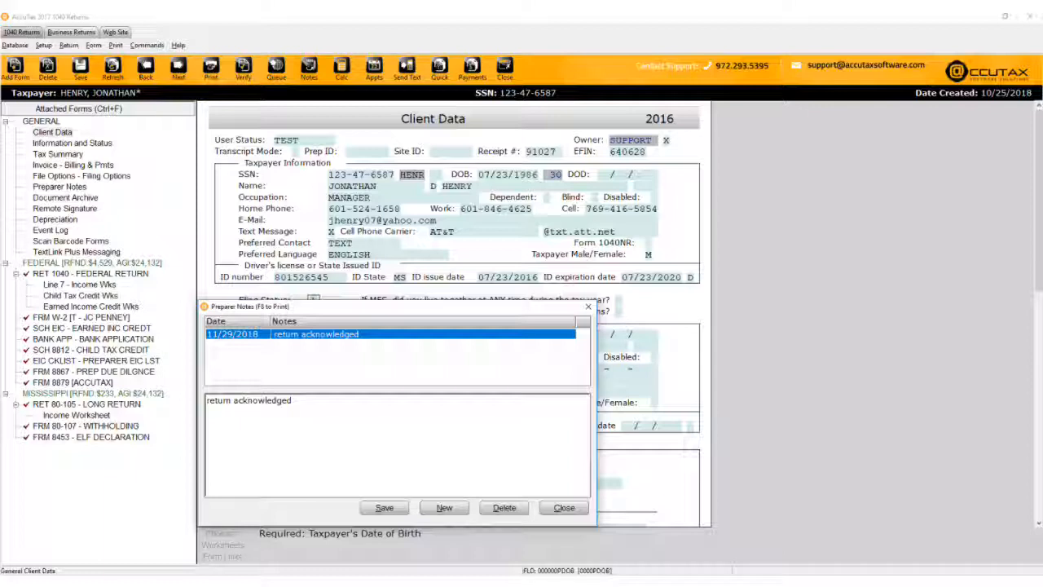
click(564, 508)
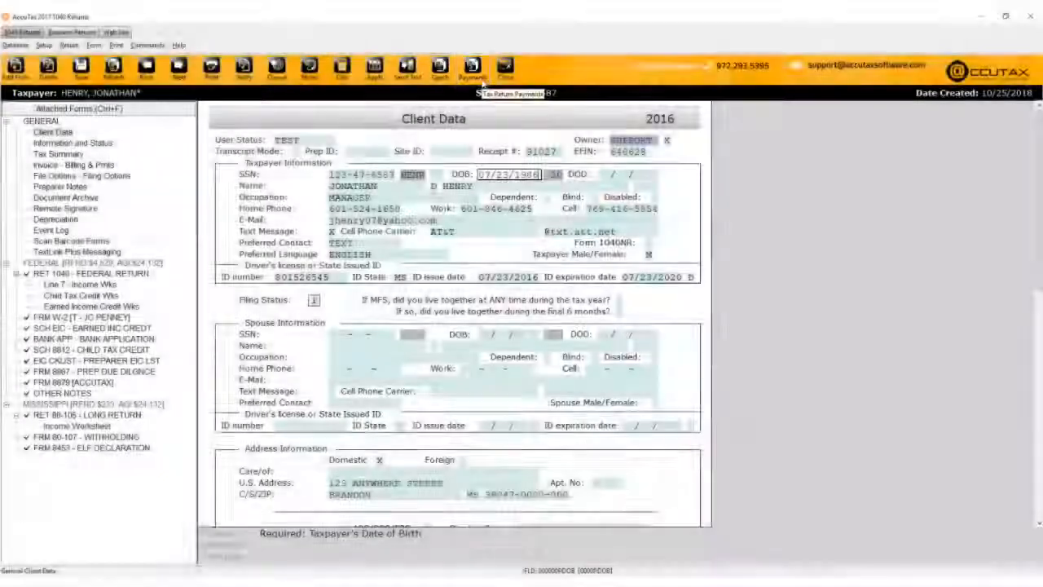
click(473, 69)
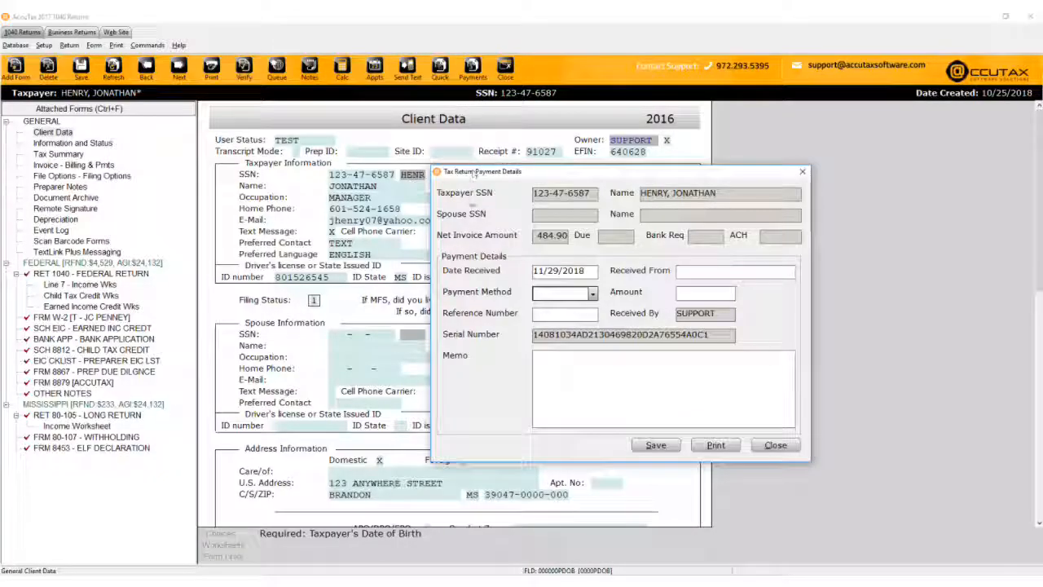